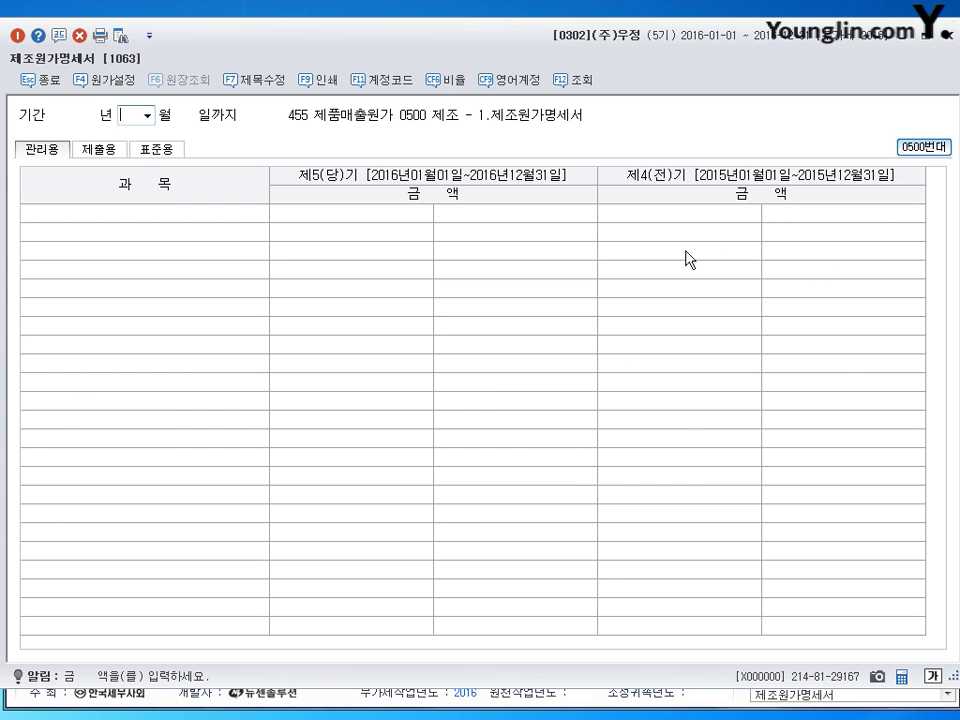
Close the 제조원가명세서 report and reload the data in the 전기분원가명세서 form
left_click(942, 32)
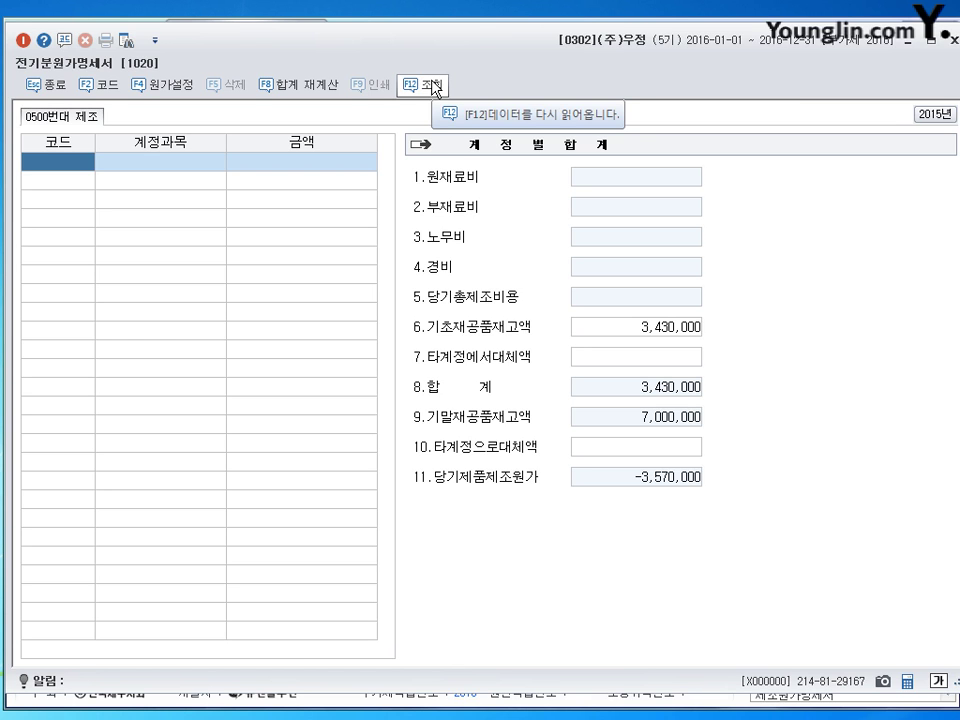
left_click(435, 88)
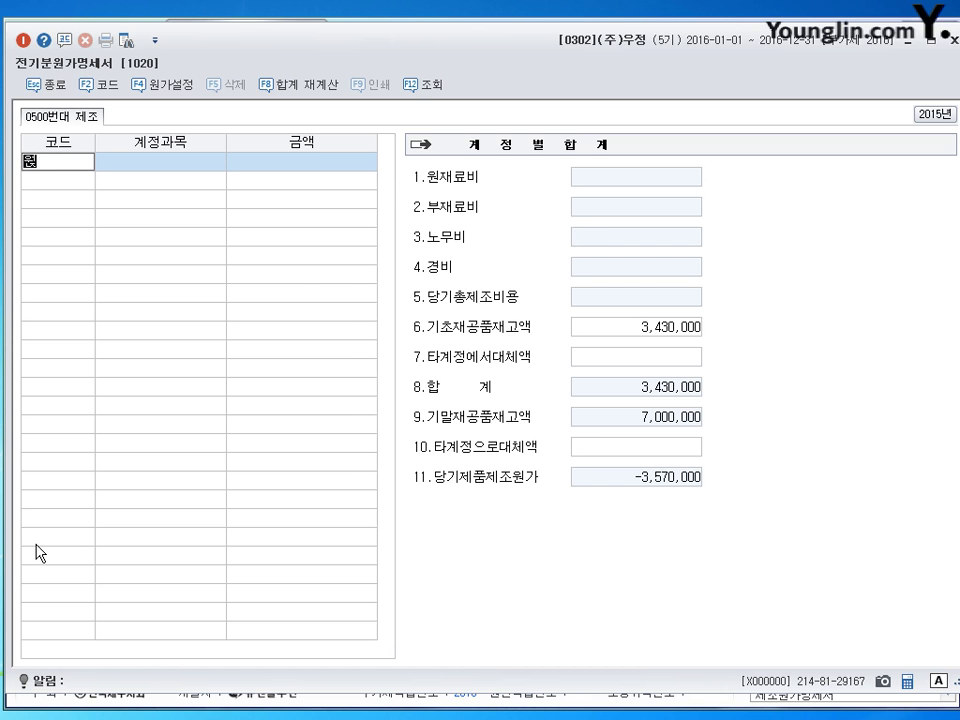
Add account 0501 원재료비 as the first row by looking up 원재, bringing up its 원재료 breakdown
type("재")
key("Return")
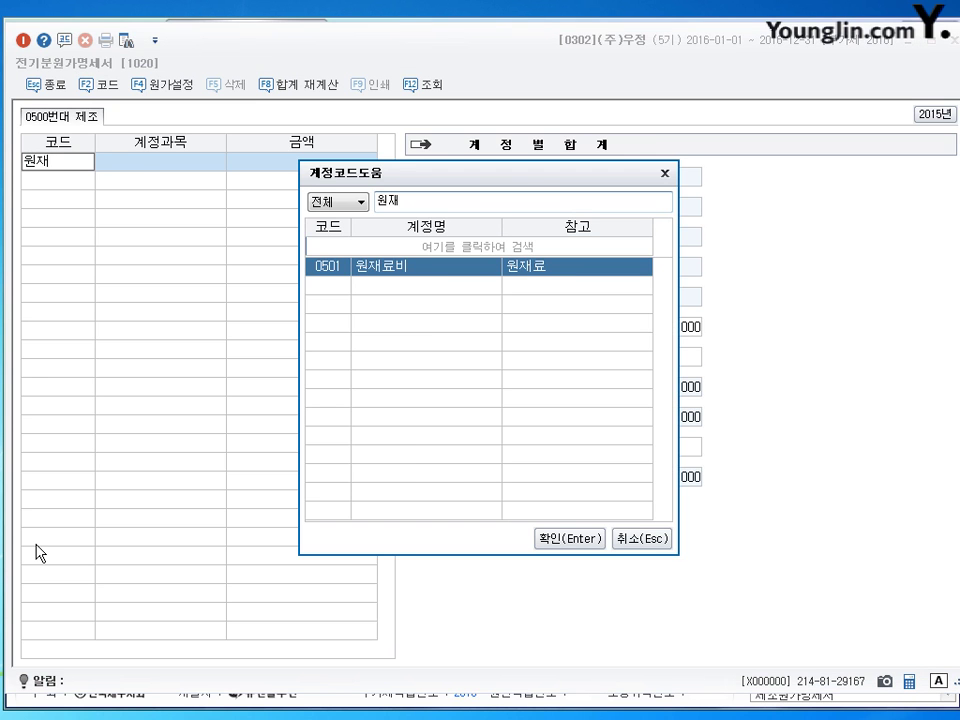
key("Return")
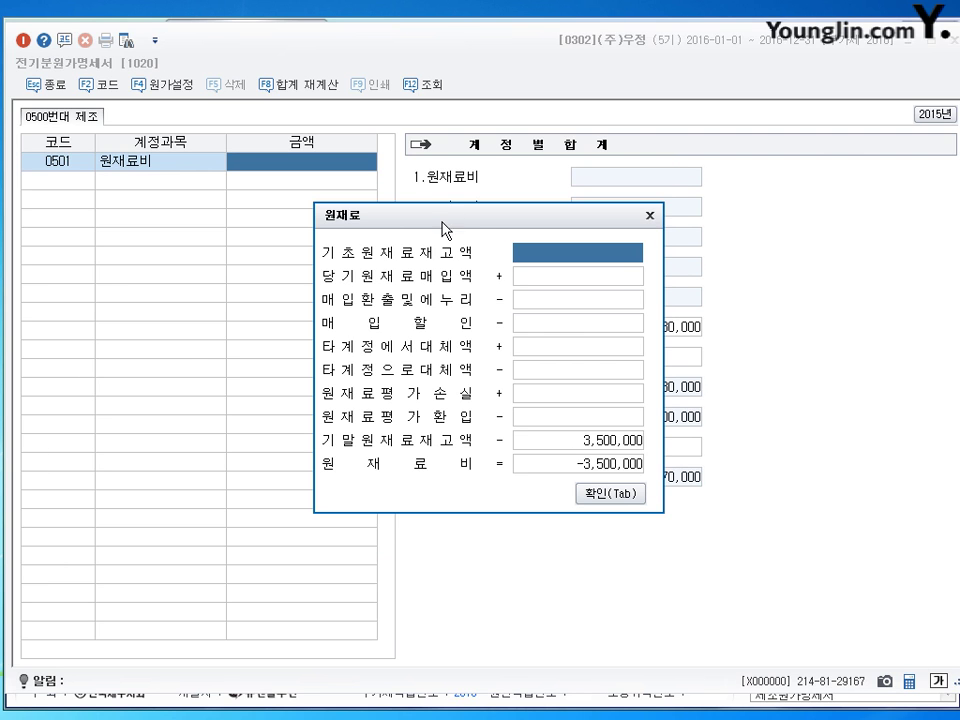
left_click_drag(440, 222, 447, 203)
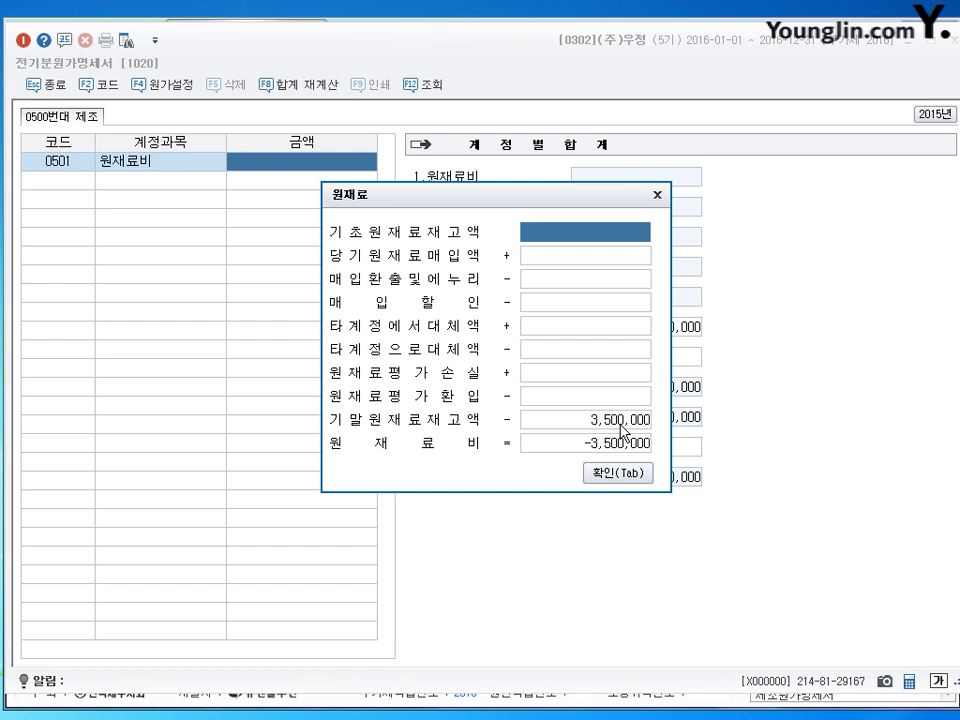
In the 원재료 breakdown, set 기초원재료재고액 to 5,000,000 and 당기원재료매입액 to 60,000,000, and confirm it
type("5000000")
key("Return")
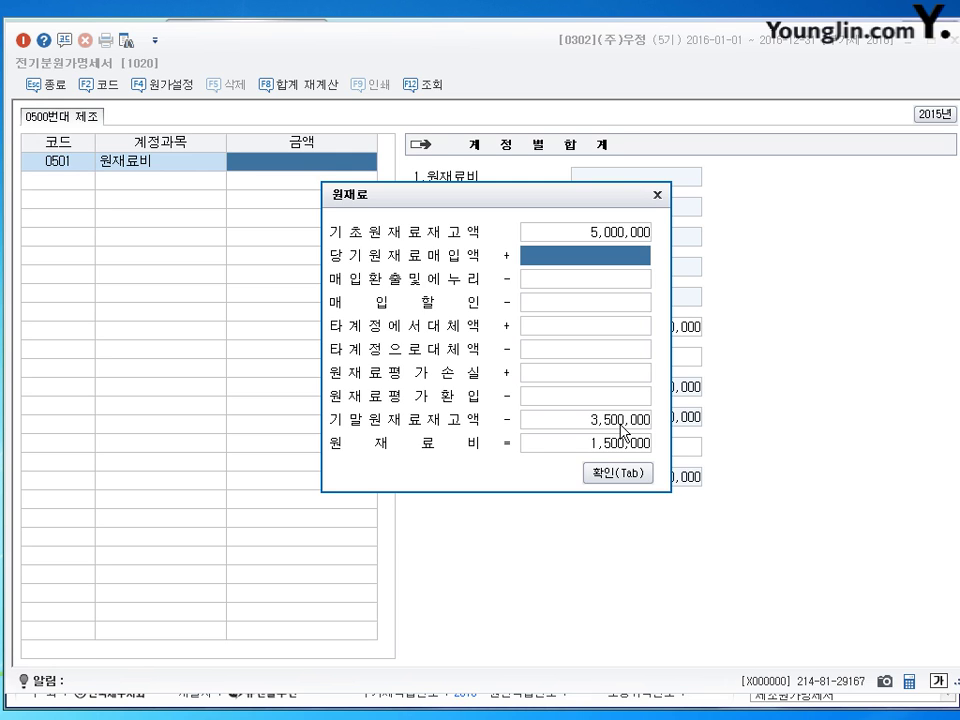
type("60000000")
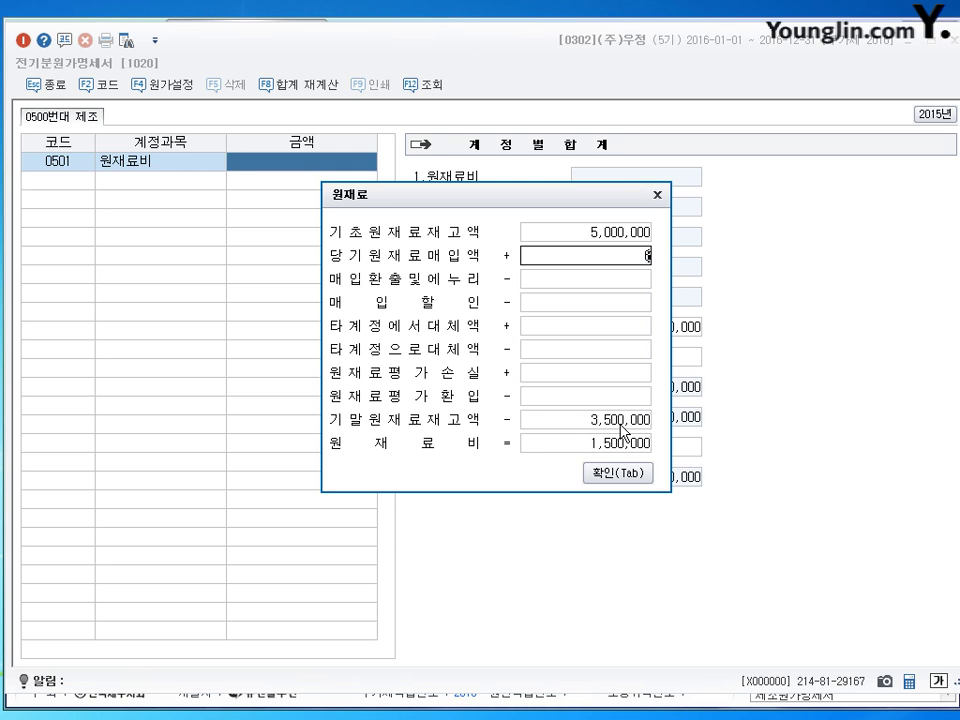
key("Return")
key("Return")
key("Return")
key("Return")
key("Return")
key("Return")
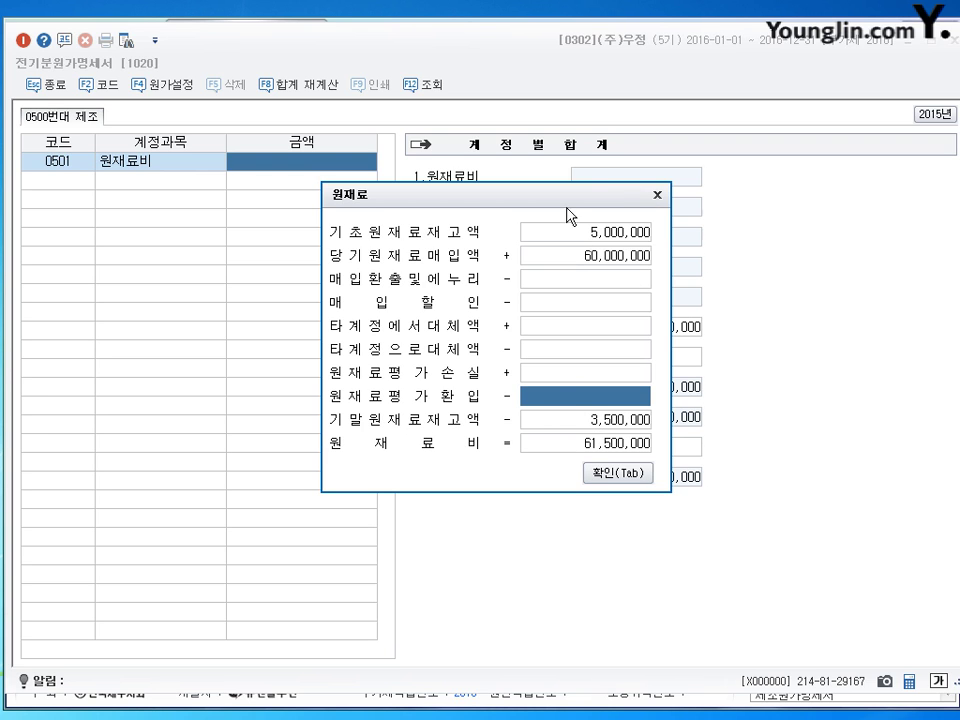
left_click(637, 481)
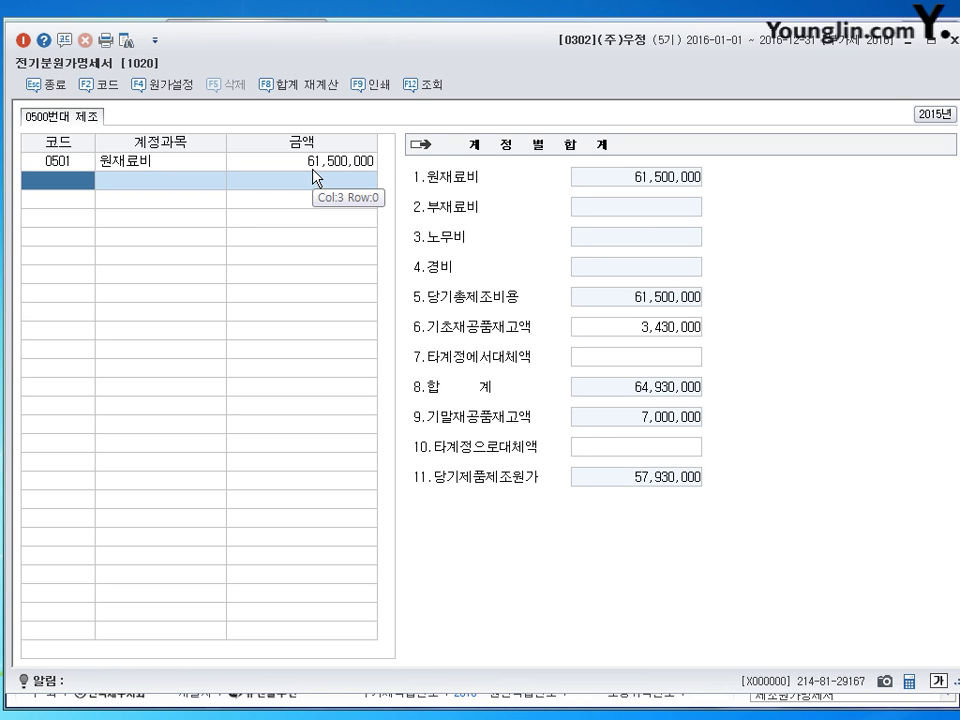
Add account 0504 임금 in the next row with an amount of 15,000,000
type("ㅇㅁ")
key("BackSpace")
key("BackSpace")
key("Hangul")
type("임금")
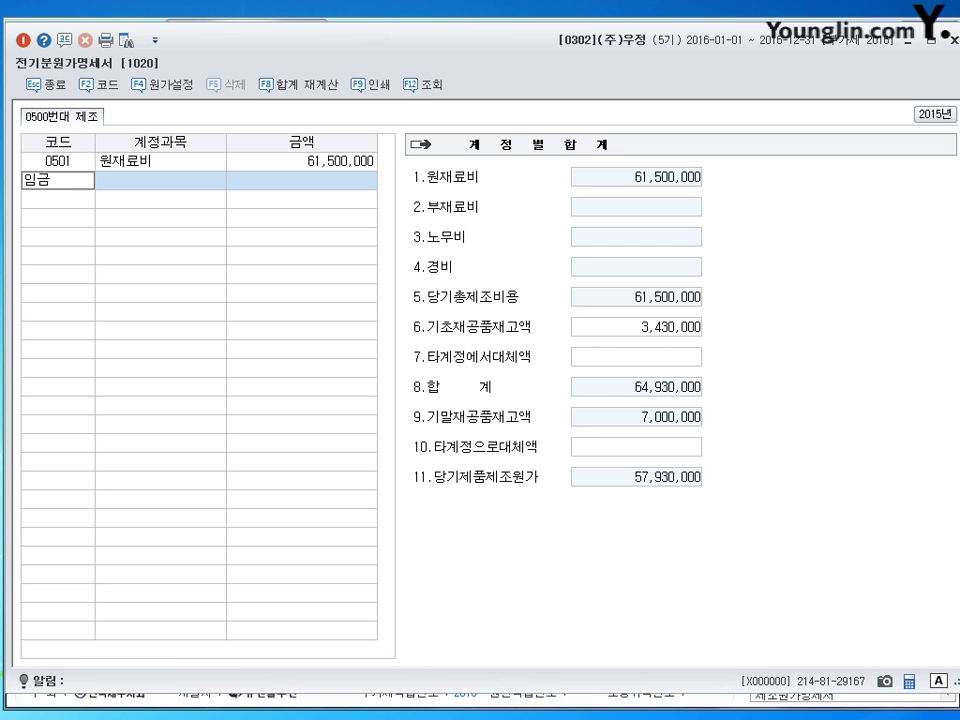
key("Return")
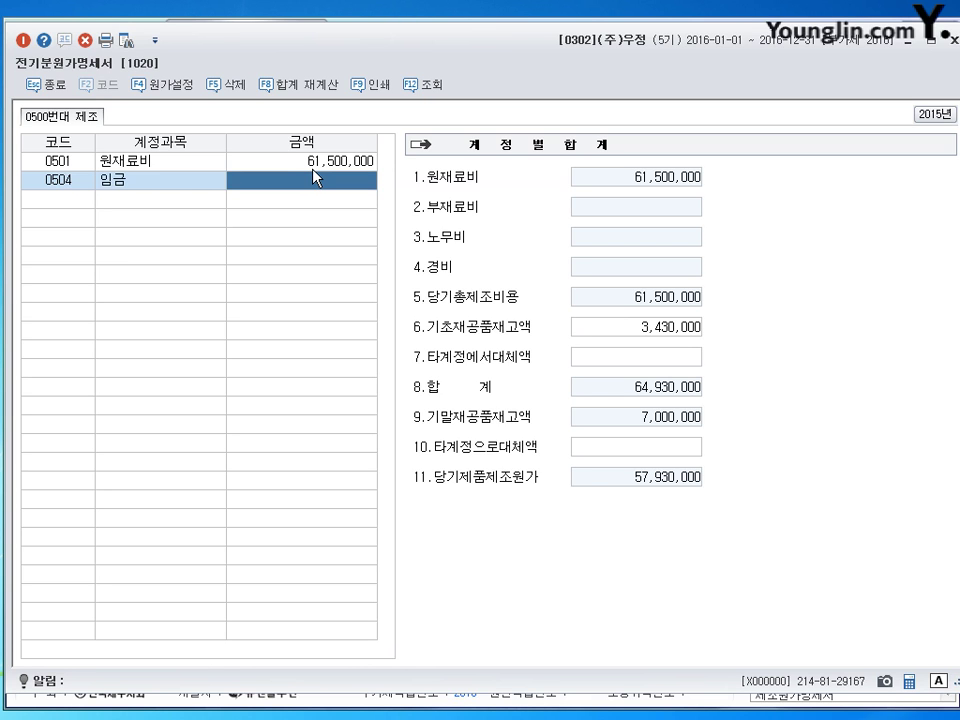
type("15000000")
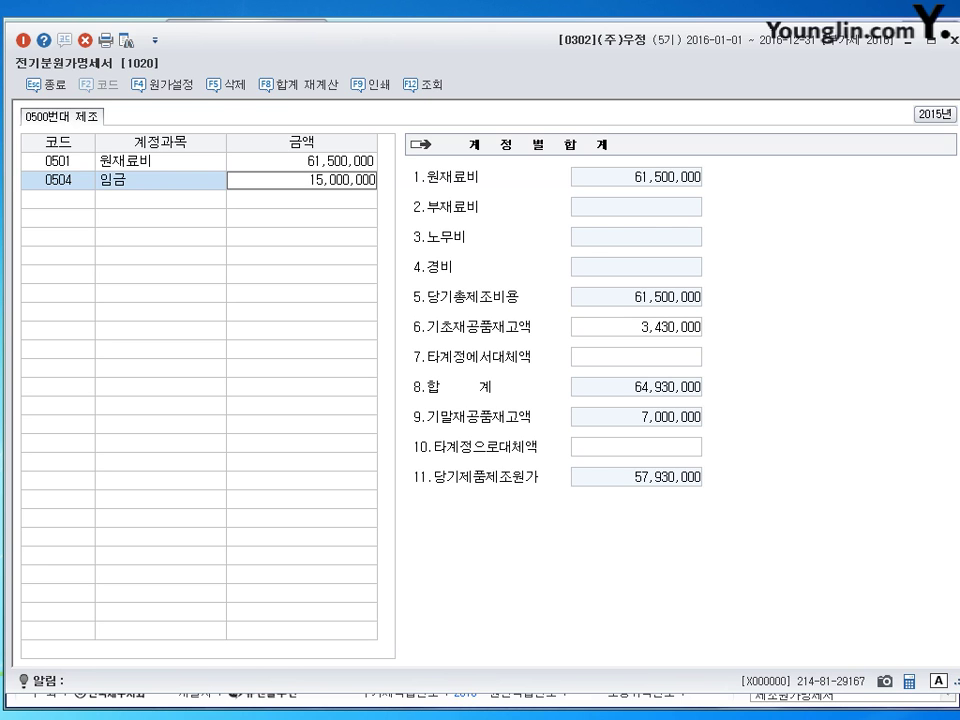
key("Return")
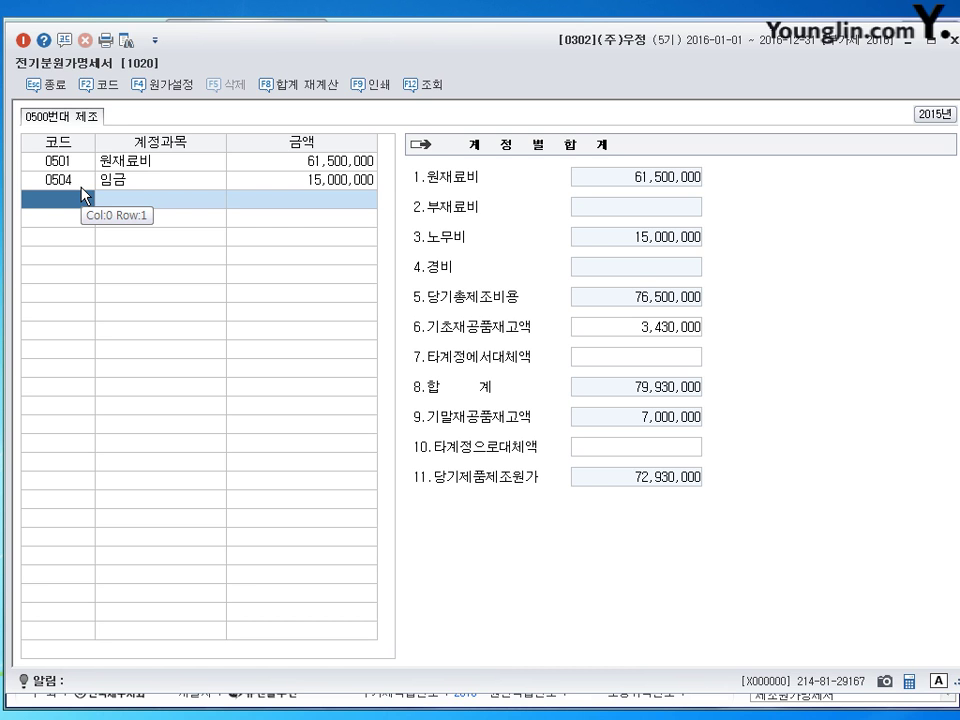
Add account 0511 복리후생비 with an amount of 1,800,000
type("복리")
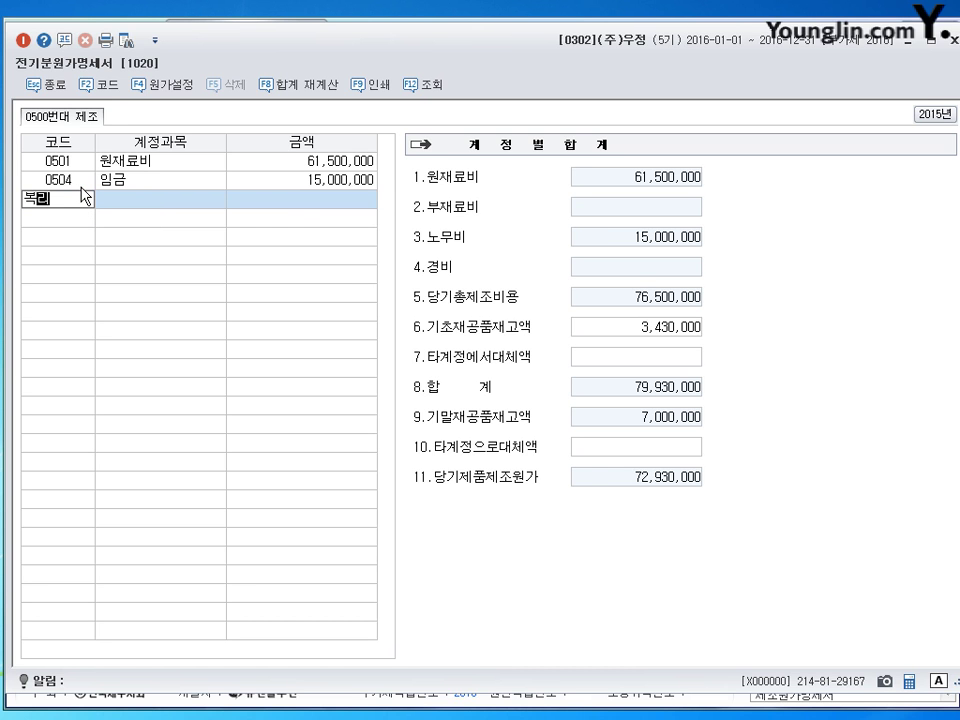
key("Return")
key("Return")
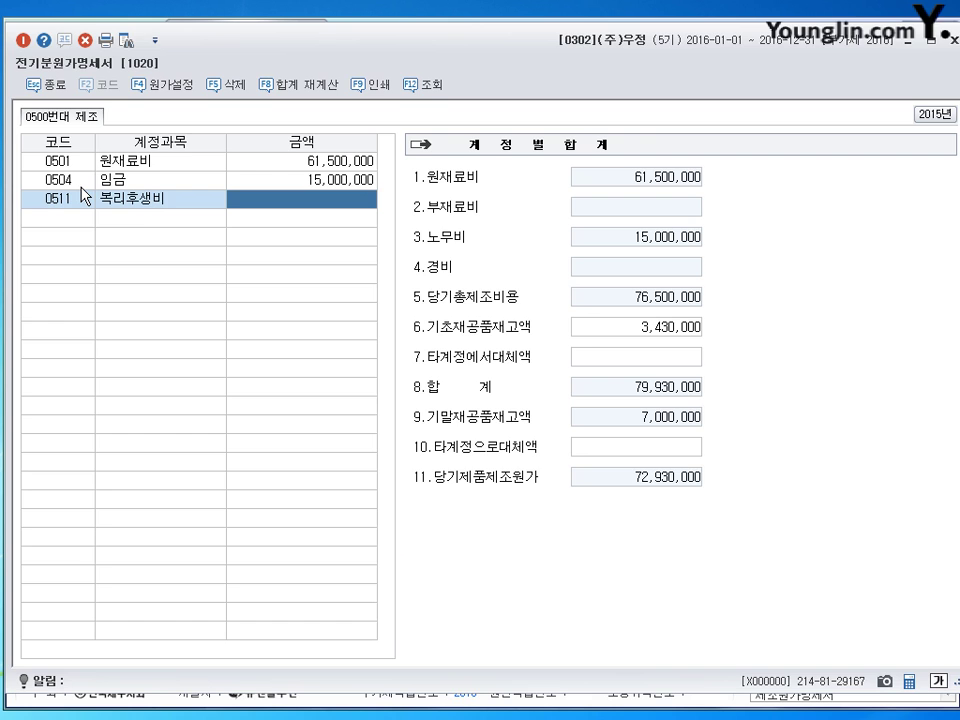
type("1800000")
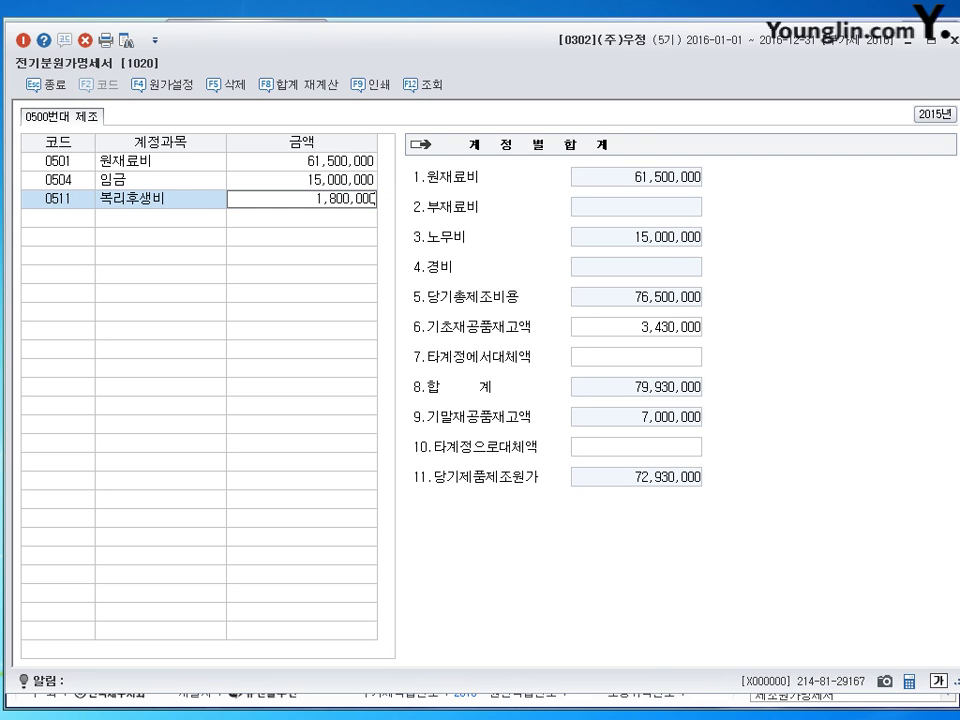
key("Return")
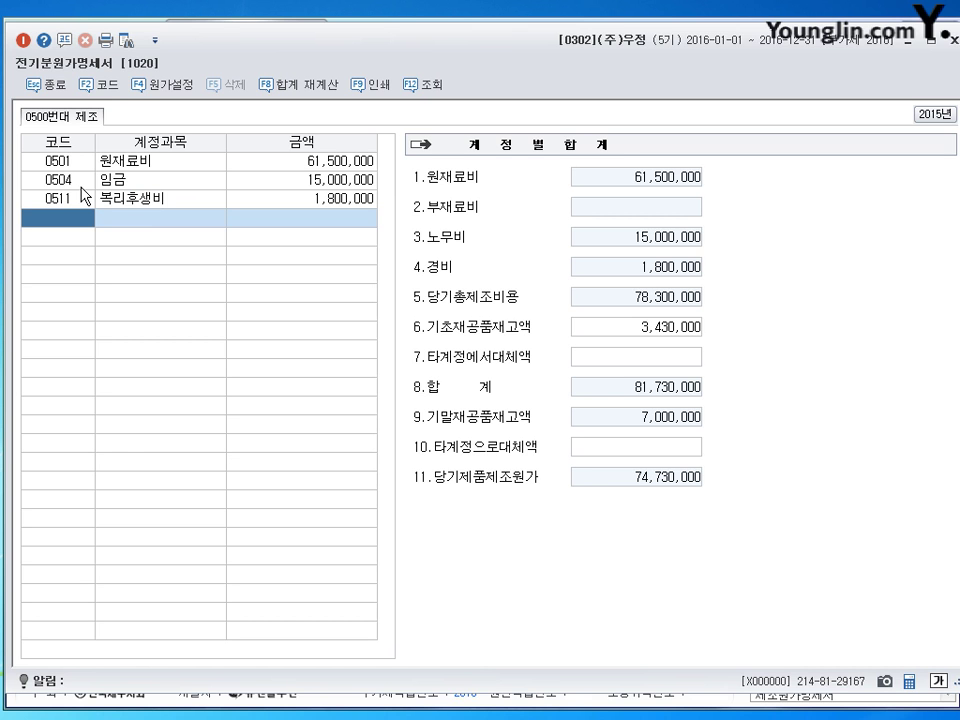
Add account 0515 가스수도료 with an amount of 1,500,000
key("Return")
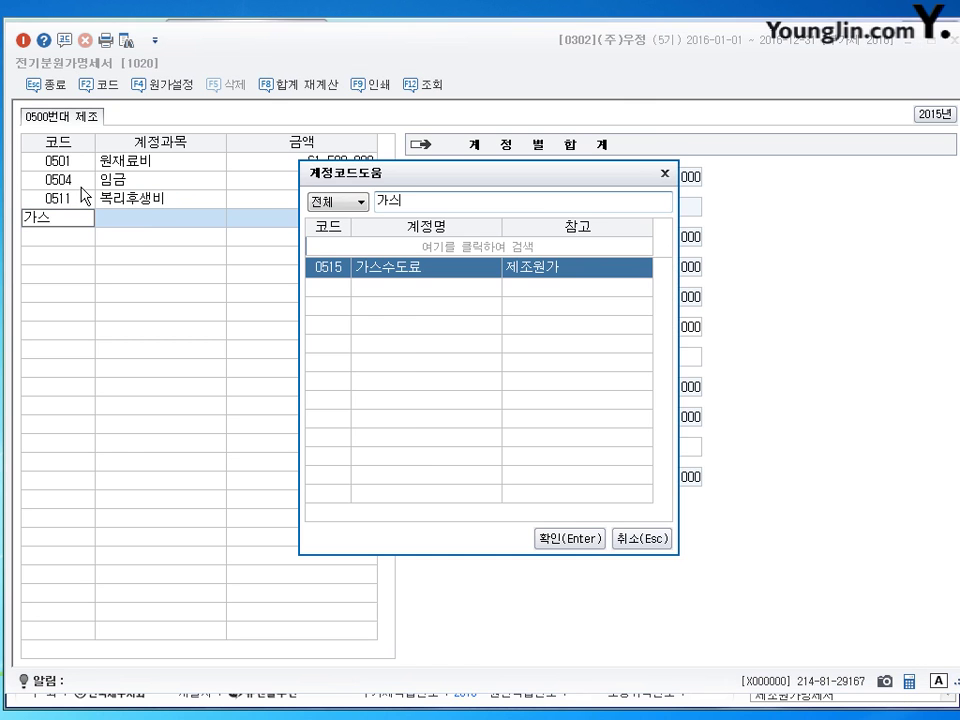
key("Return")
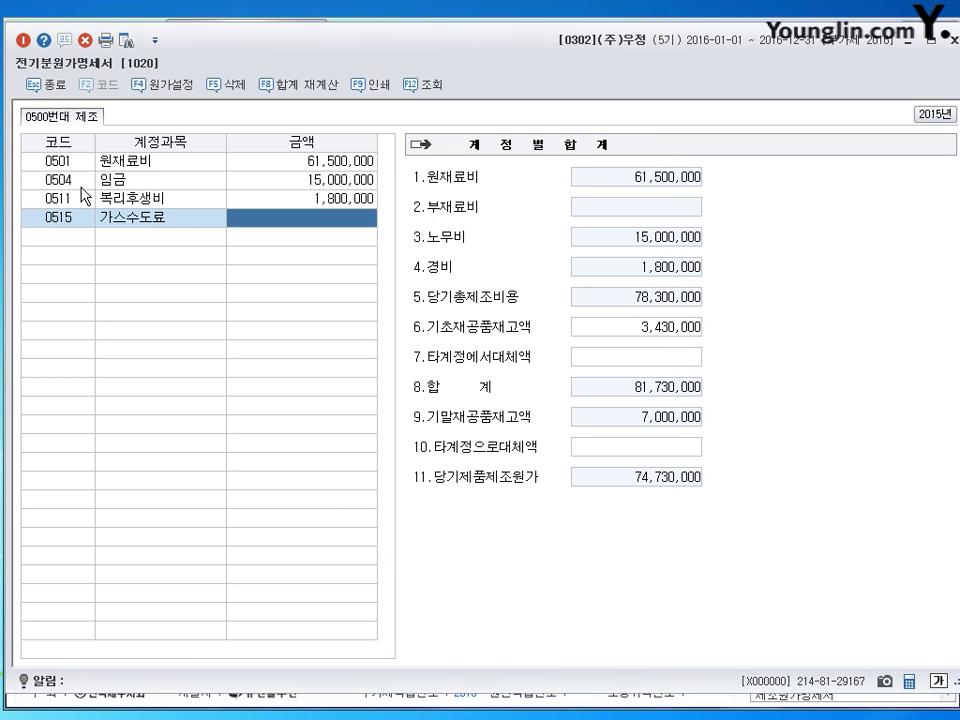
type("1500000")
key("Return")
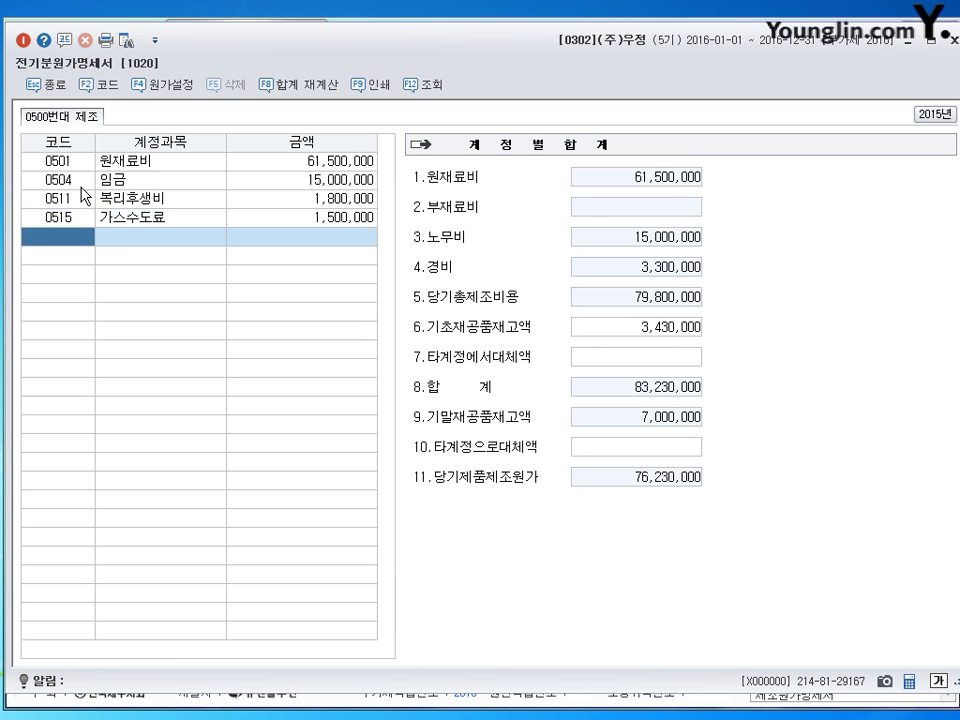
Add account 0518 감가상각비 with an amount of 1,500,000
type("감가")
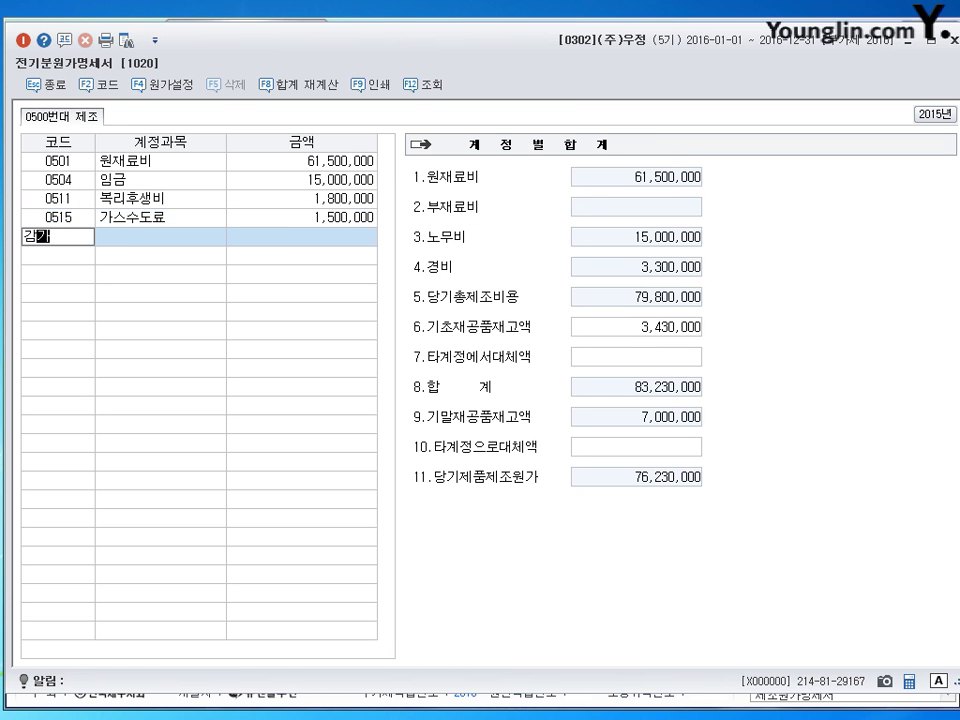
key("Return")
key("Return")
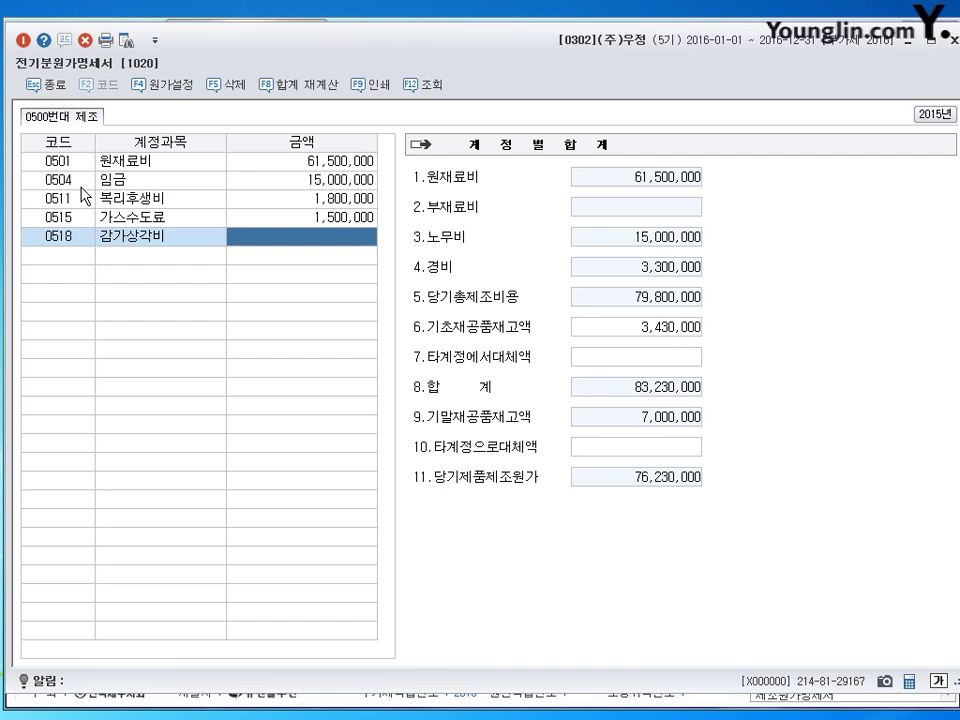
type("1500000")
key("Return")
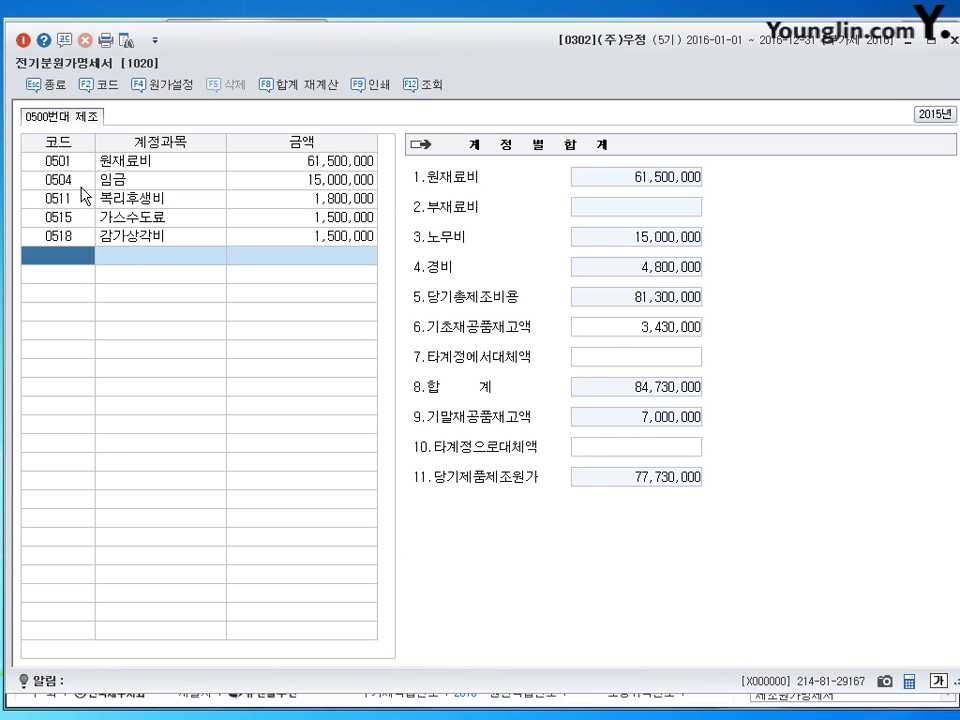
Add account 0520 수선비 with an amount of 2,400,000
type("수선")
key("Return")
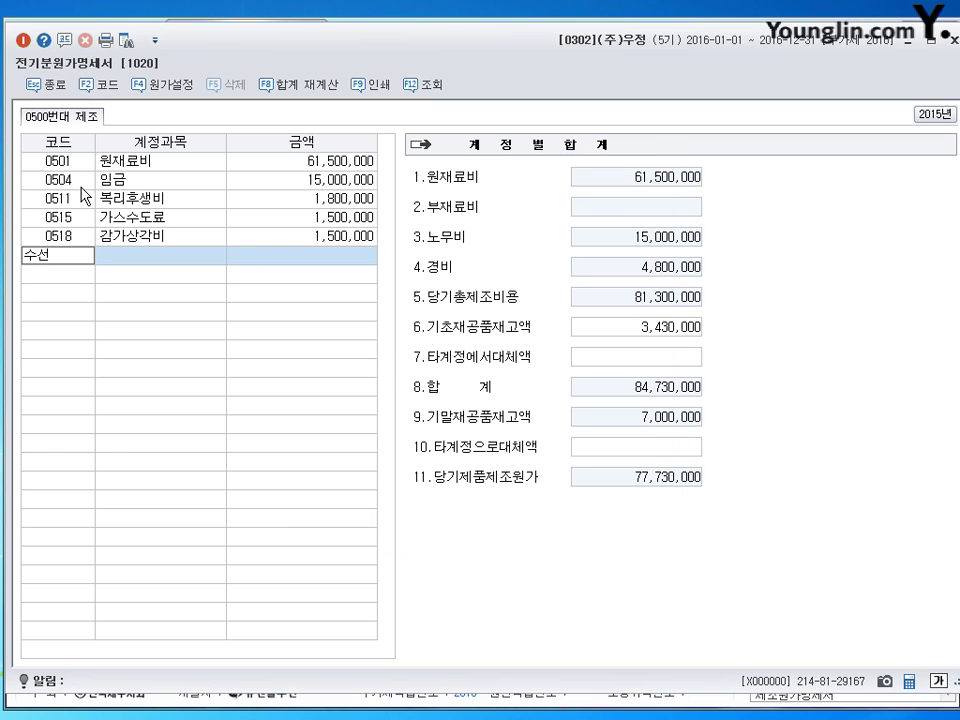
type("2400000")
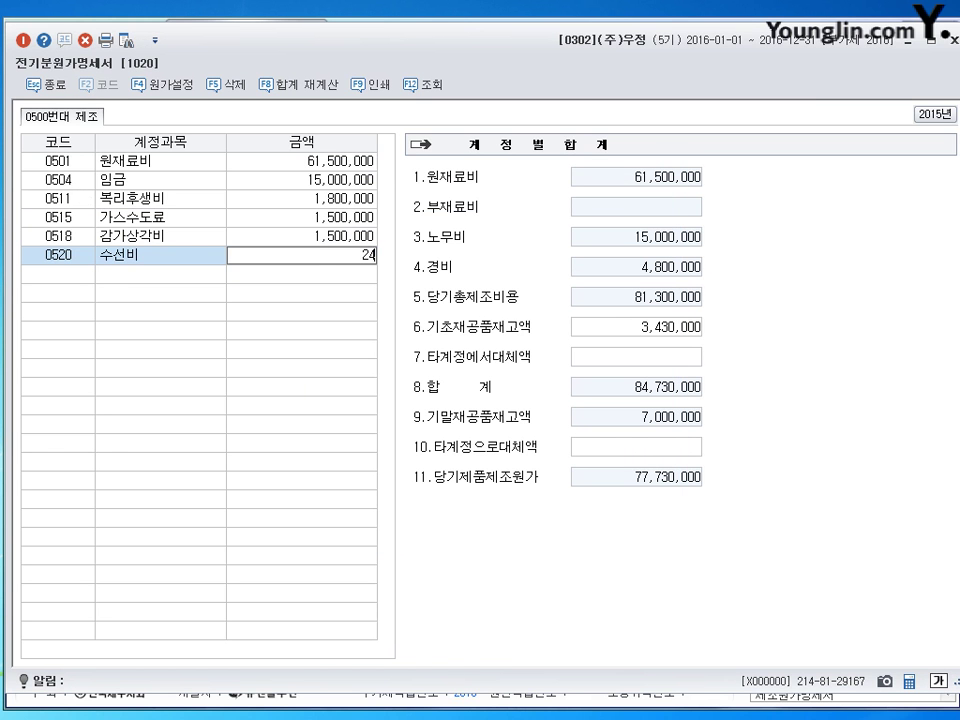
key("Return")
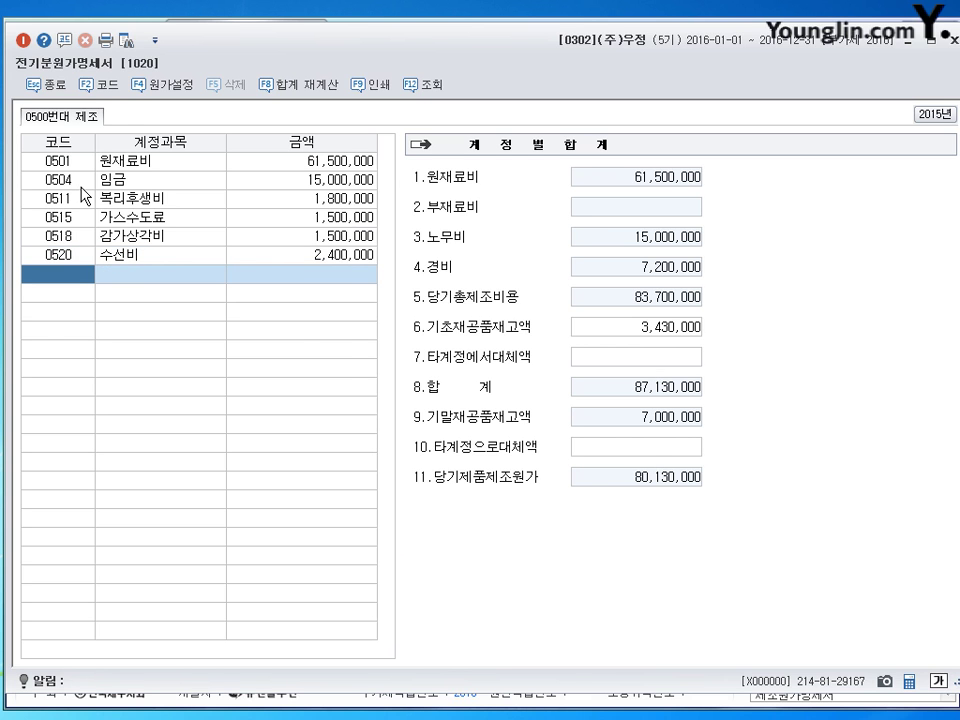
Look up 보험, pick account 0521 보험료 and enter an amount of 1,500,000 for it
type("보험")
key("Return")
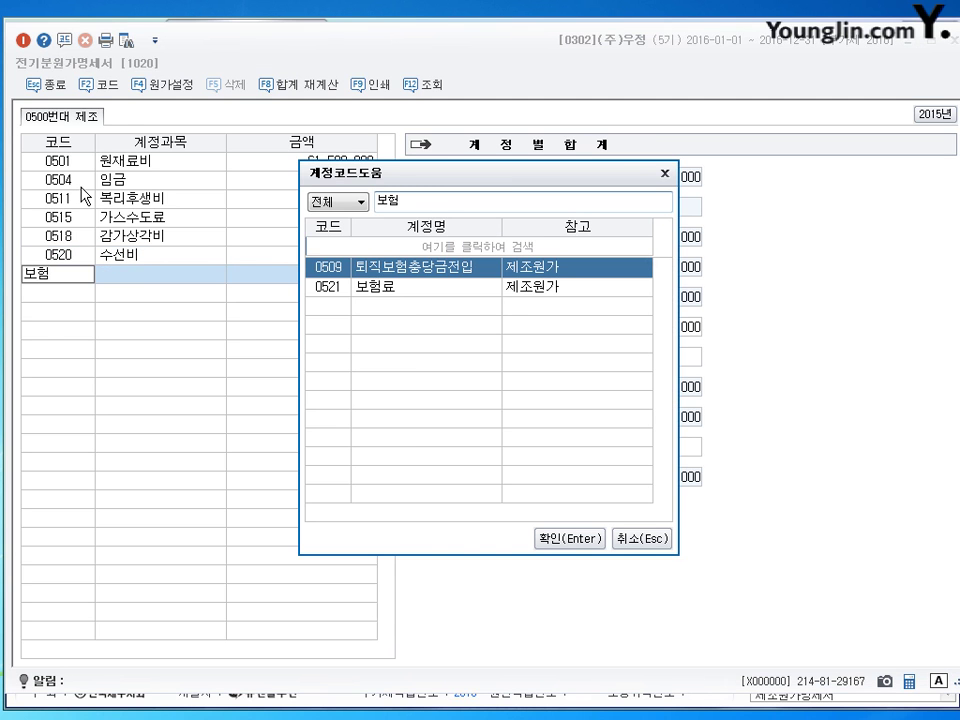
key("Down")
key("Return")
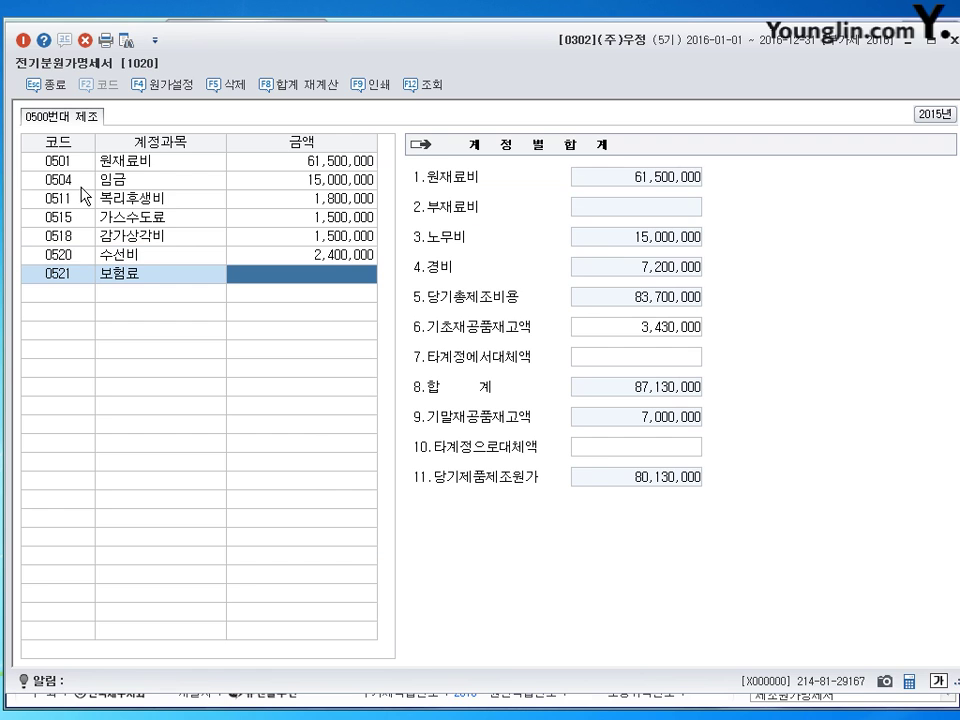
type("1500000")
key("Return")
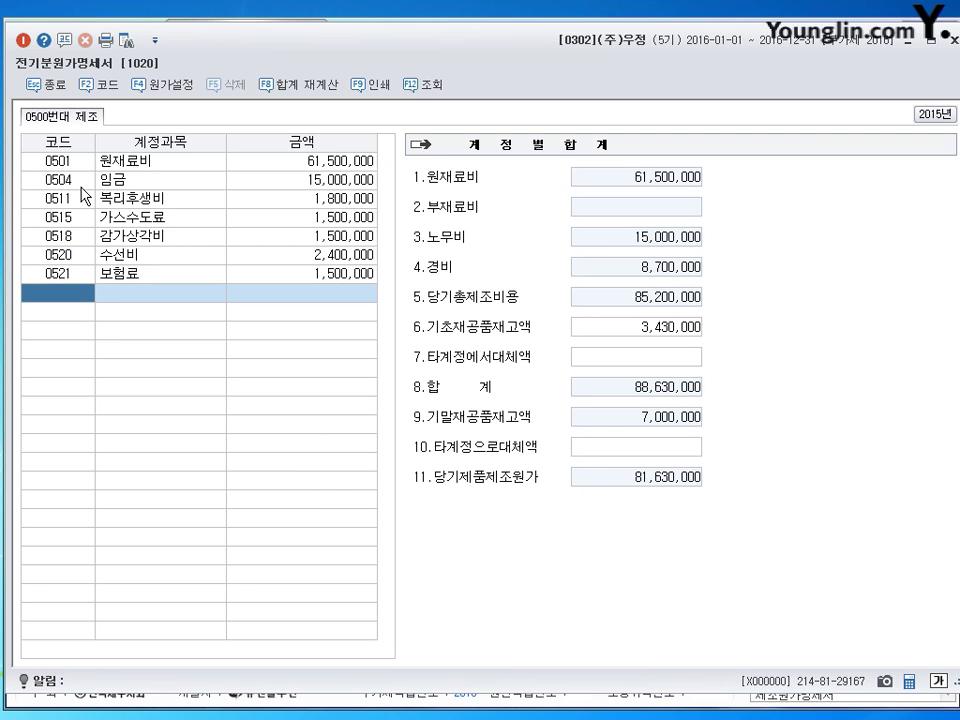
Add account 0522 차량유지비 with an amount of 5,000,000
type("차량")
key("Return")
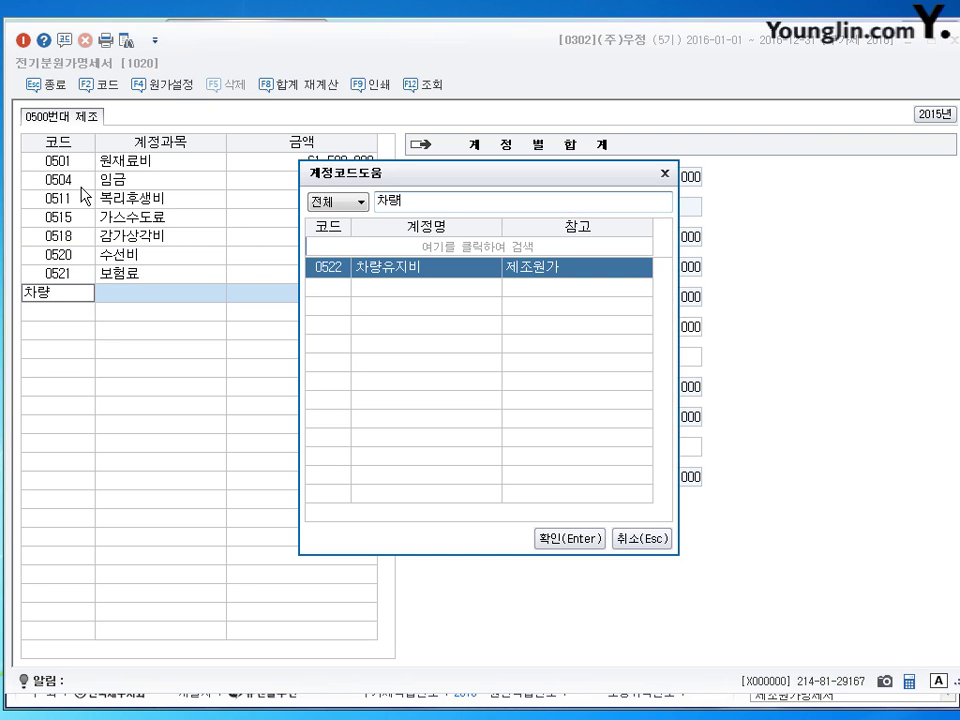
key("Return")
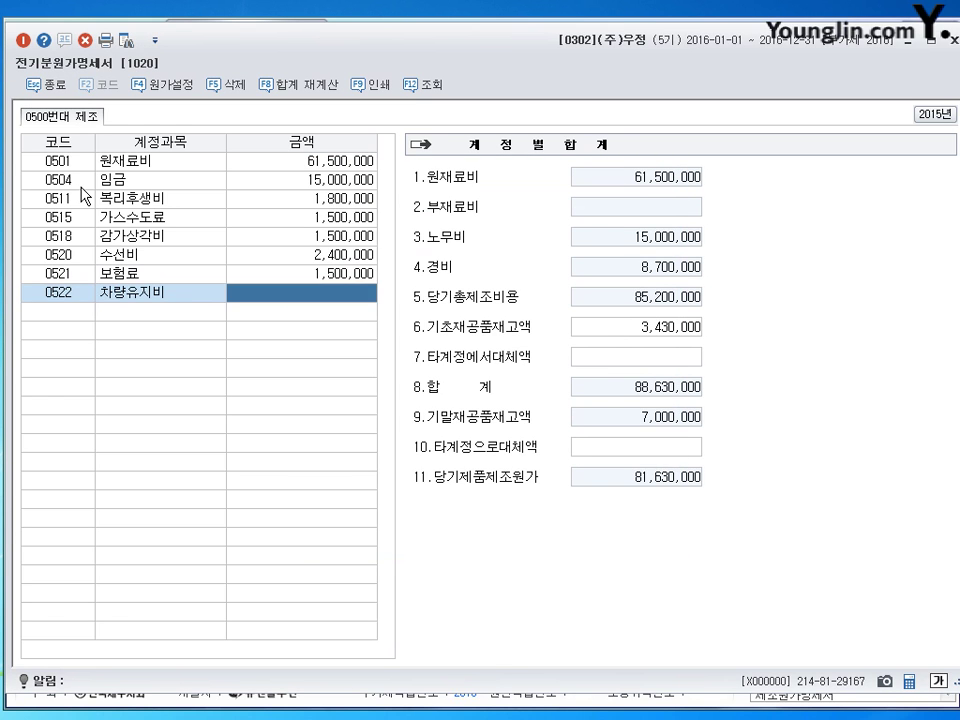
type("5000000")
key("Return")
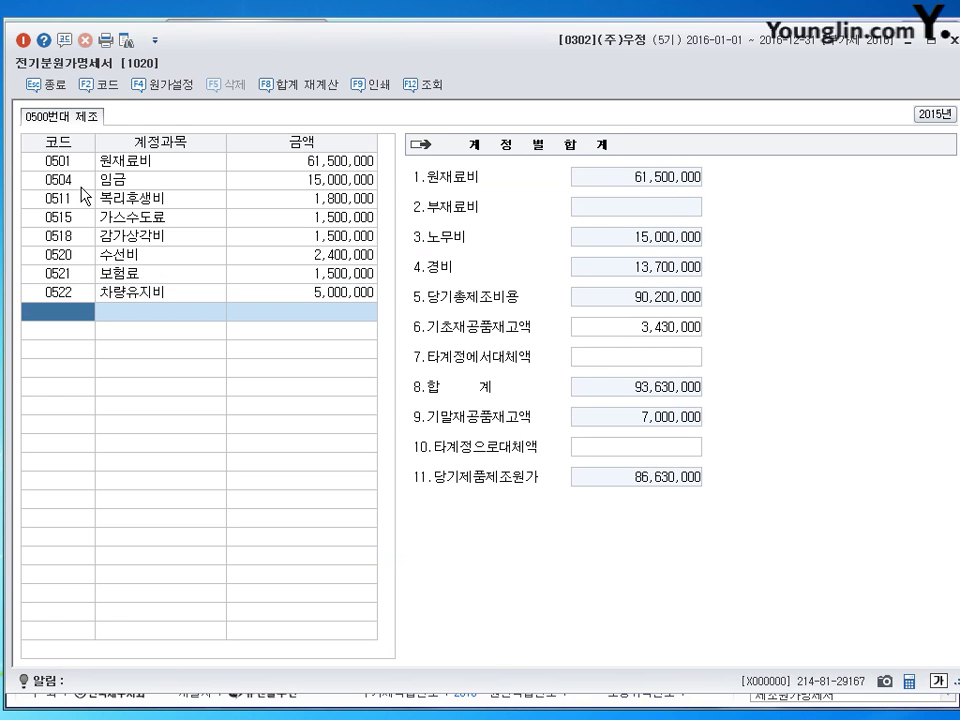
Look up 소모품비, add it as account 0530 and enter an amount of 7,070,000 for it
type("소모품비")
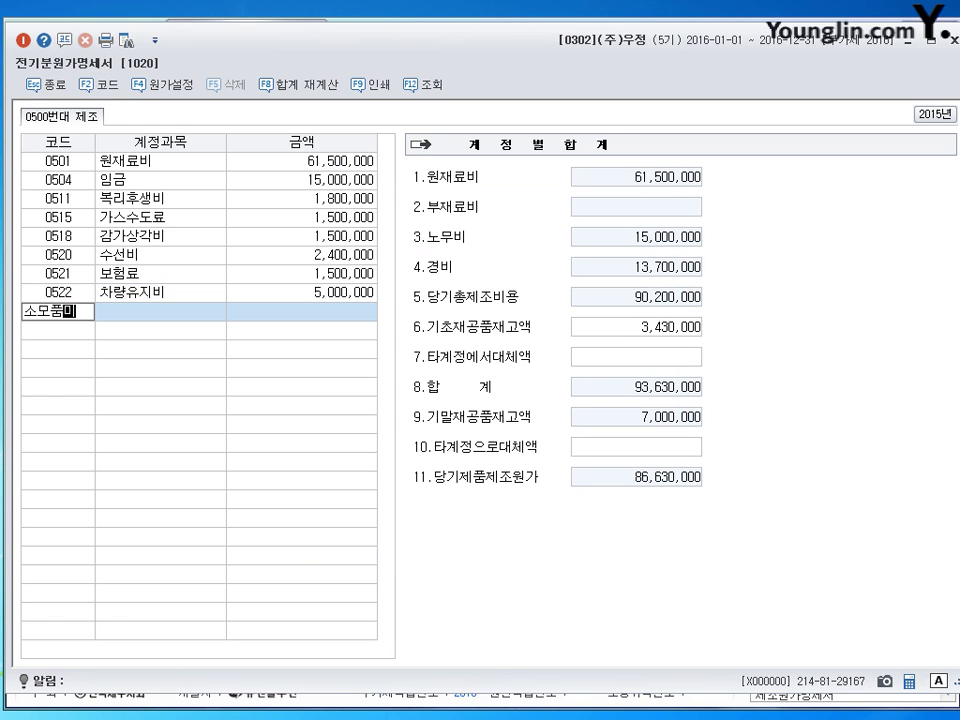
key("Return")
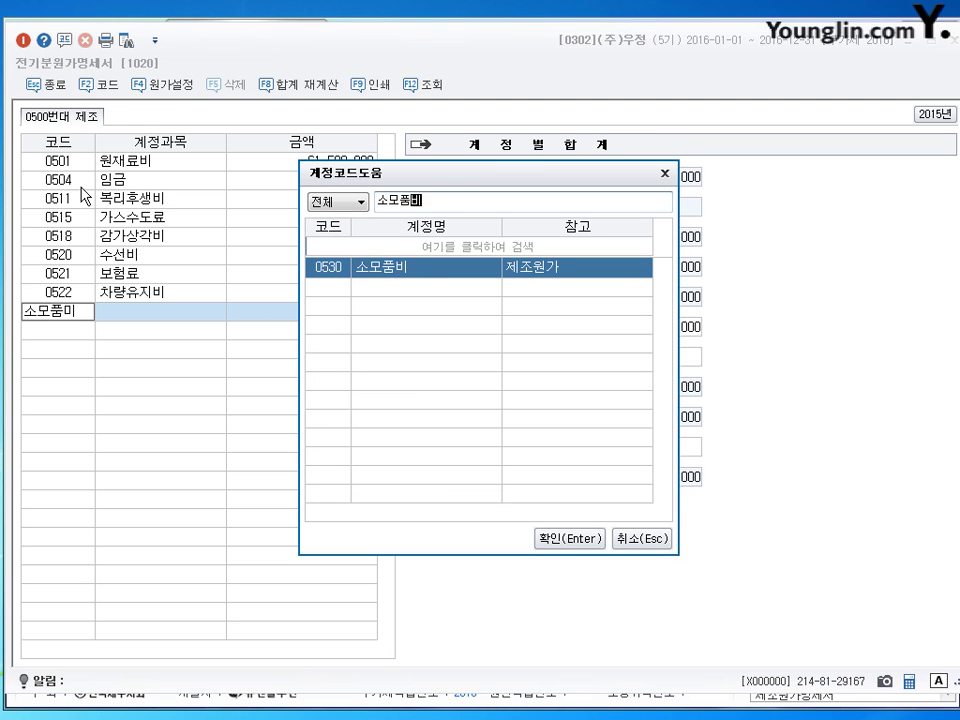
key("Return")
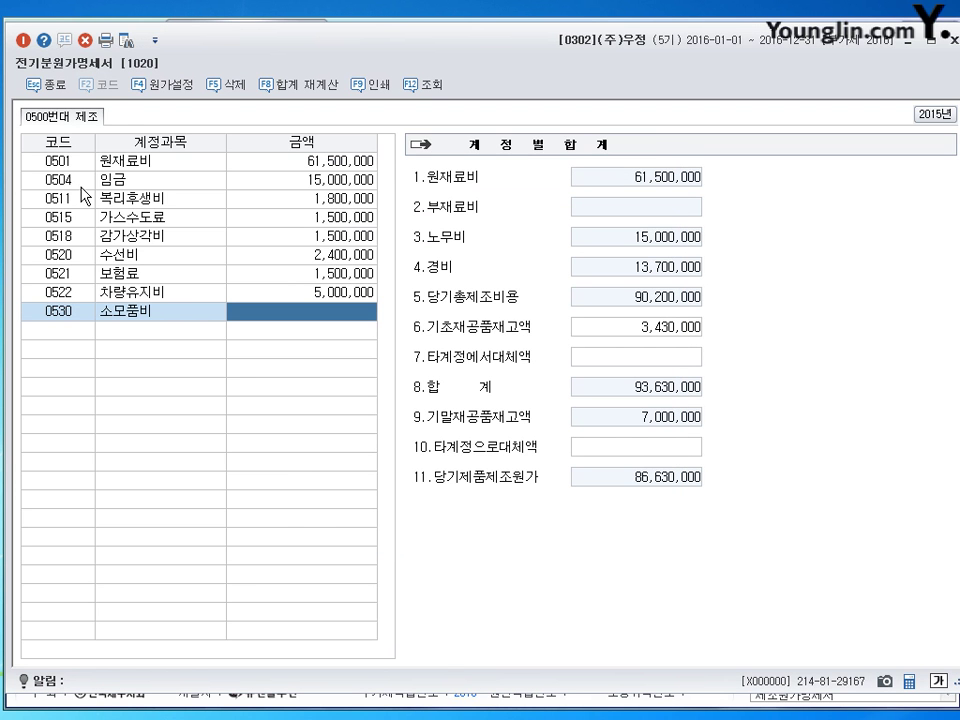
type("7,070,000")
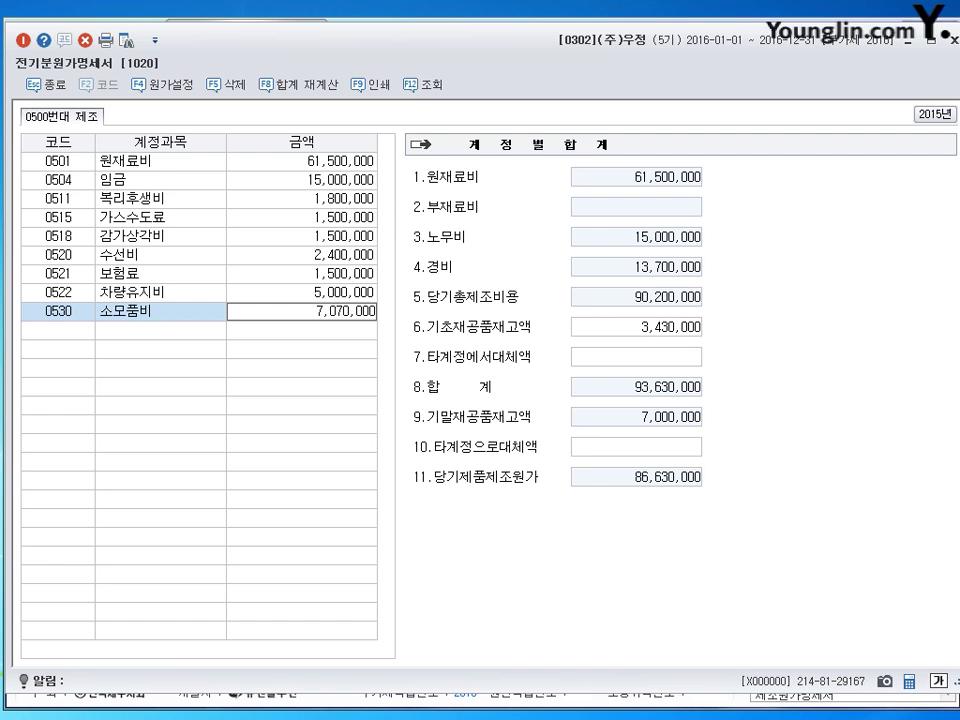
key("Return")
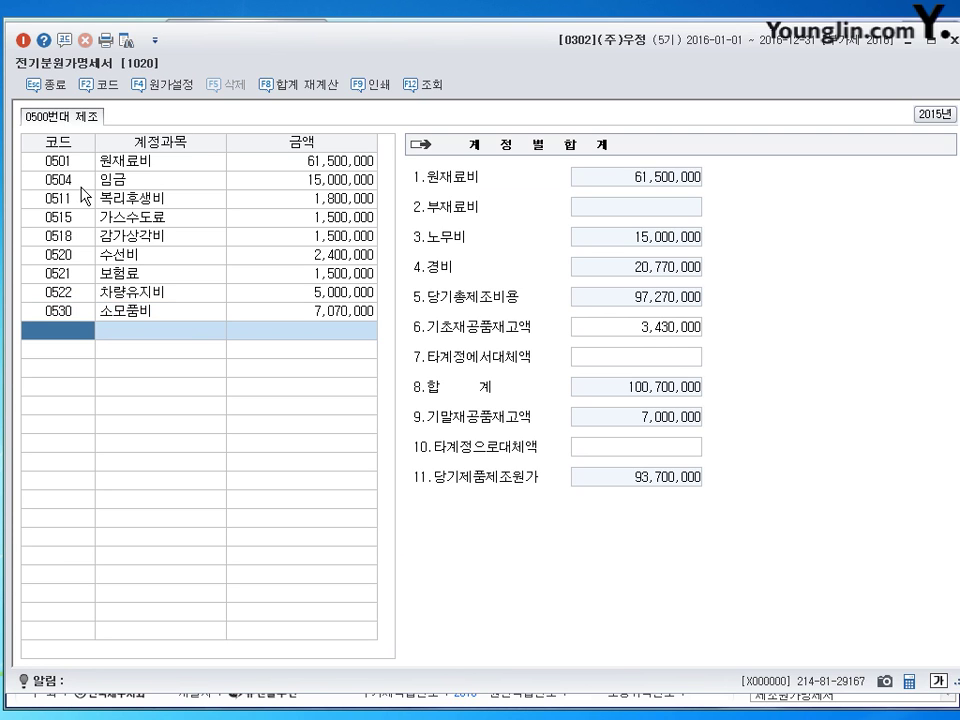
Enter 3,430,000 as the beginning work-in-process inventory (기초재공품재고액)
left_click(160, 216)
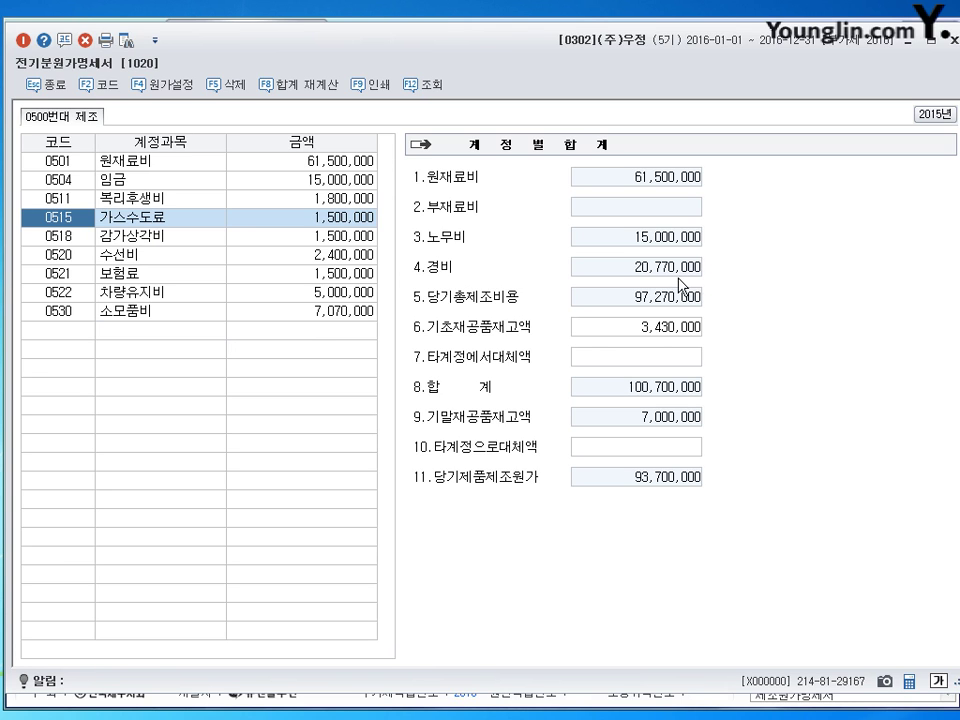
left_click(103, 362)
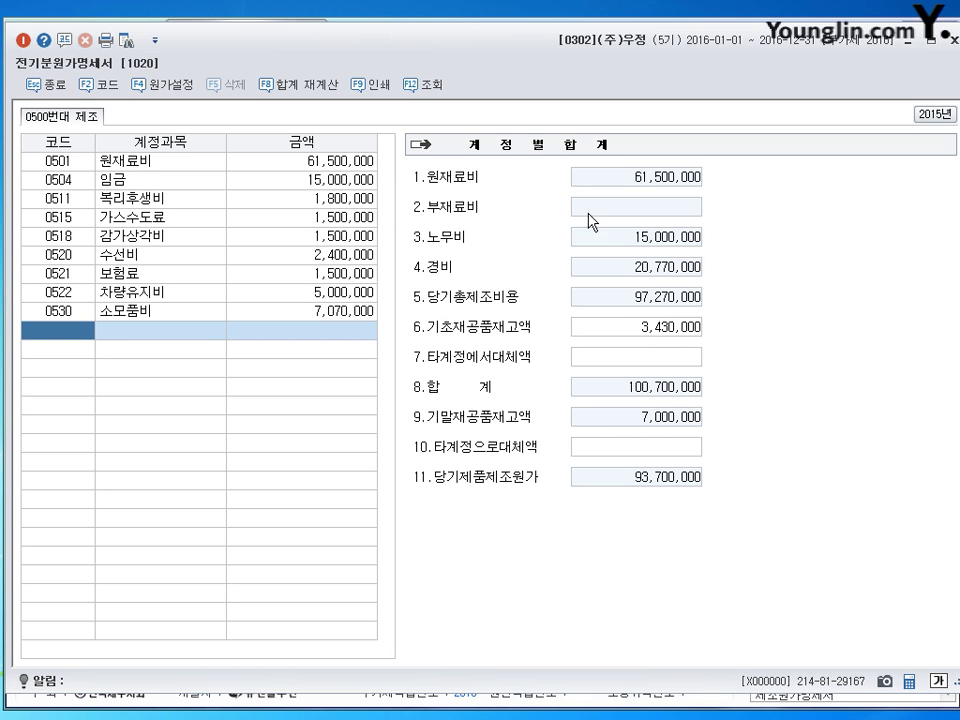
left_click(658, 336)
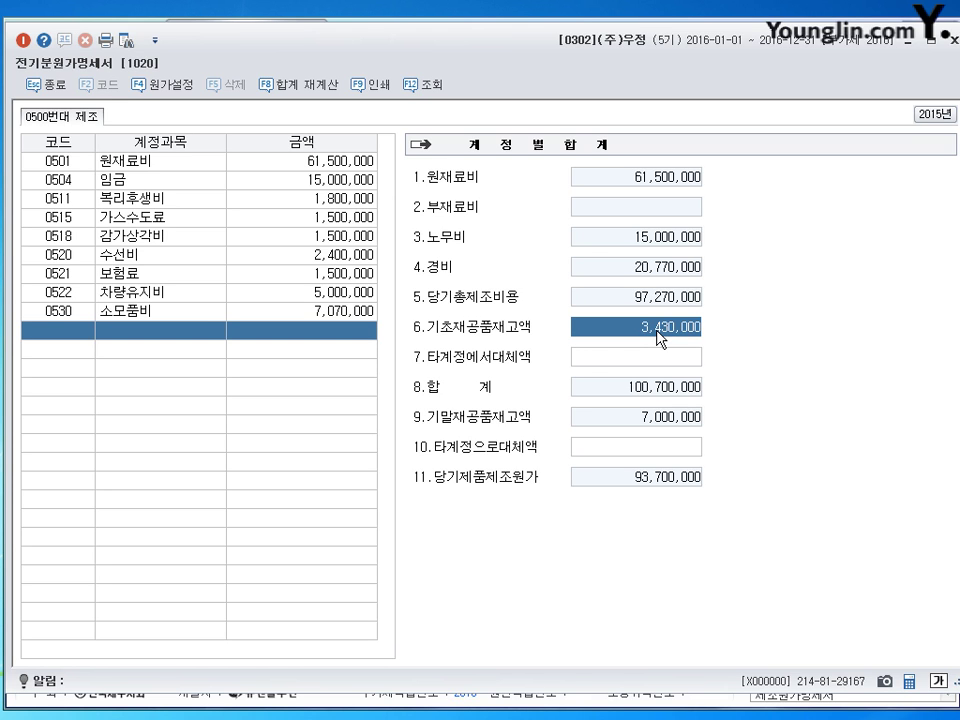
type("3430000")
key("Return")
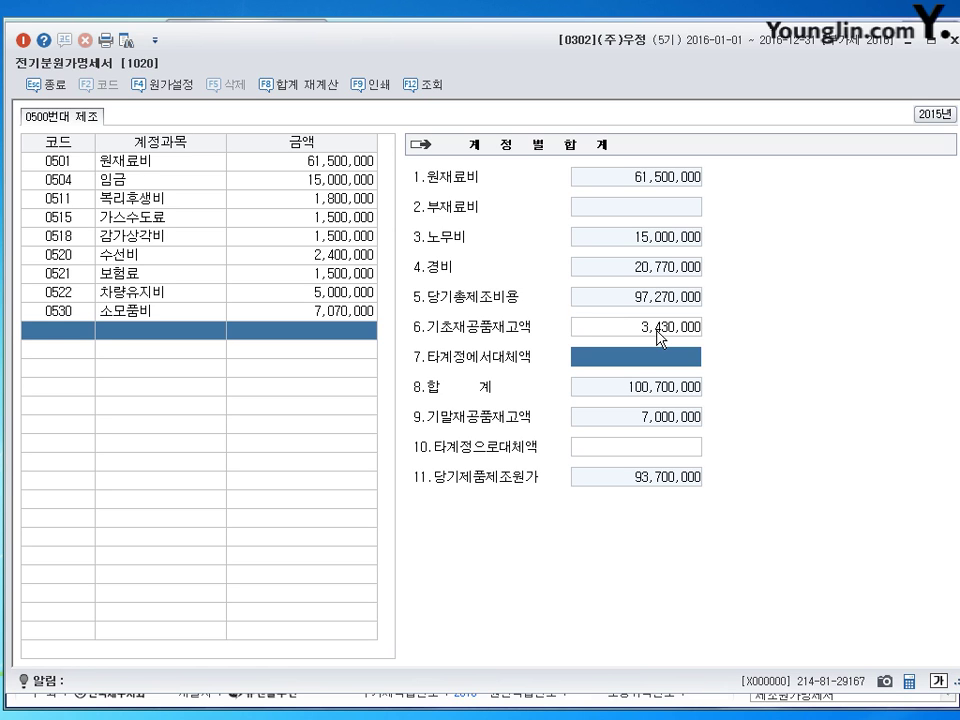
left_click(658, 336)
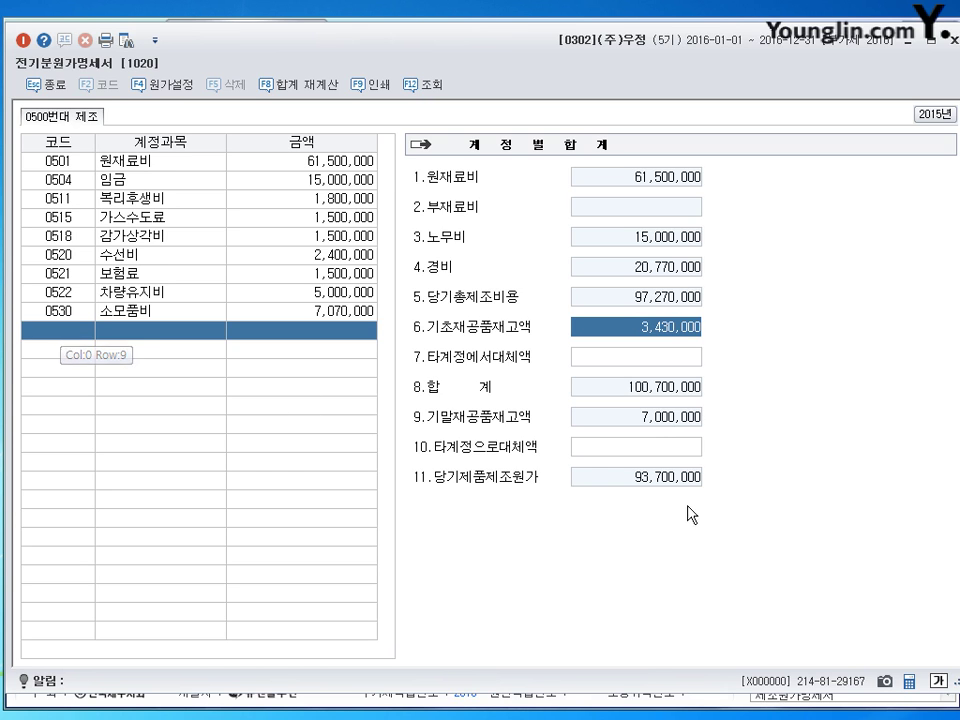
left_click(601, 447)
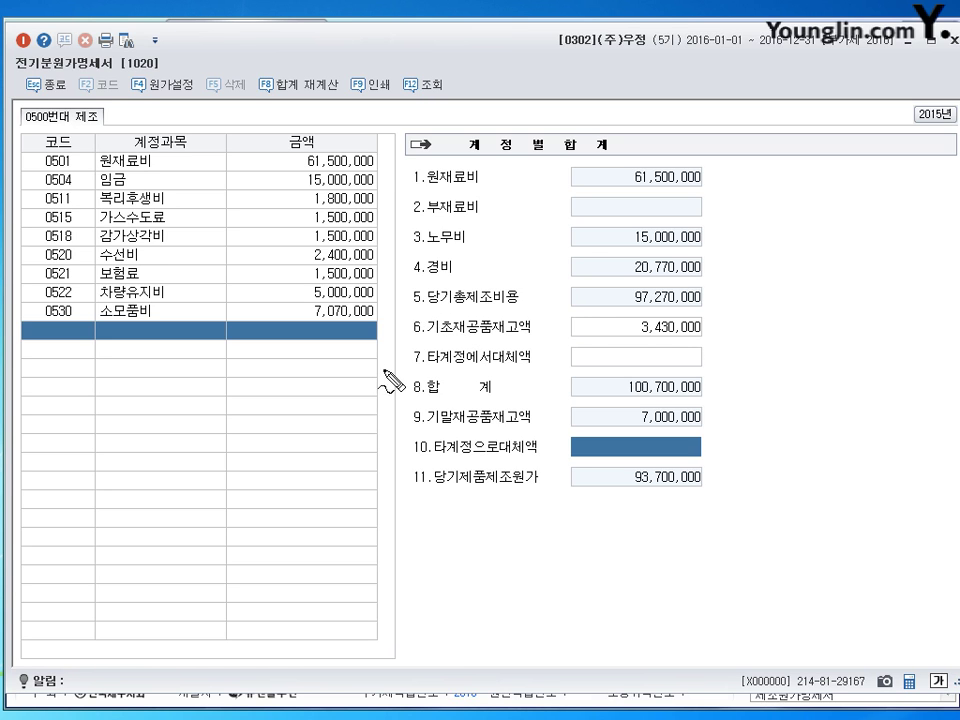
mouse_move(421, 307)
left_mouse_down()
mouse_move(410, 320)
mouse_move(410, 302)
mouse_move(510, 308)
left_mouse_up()
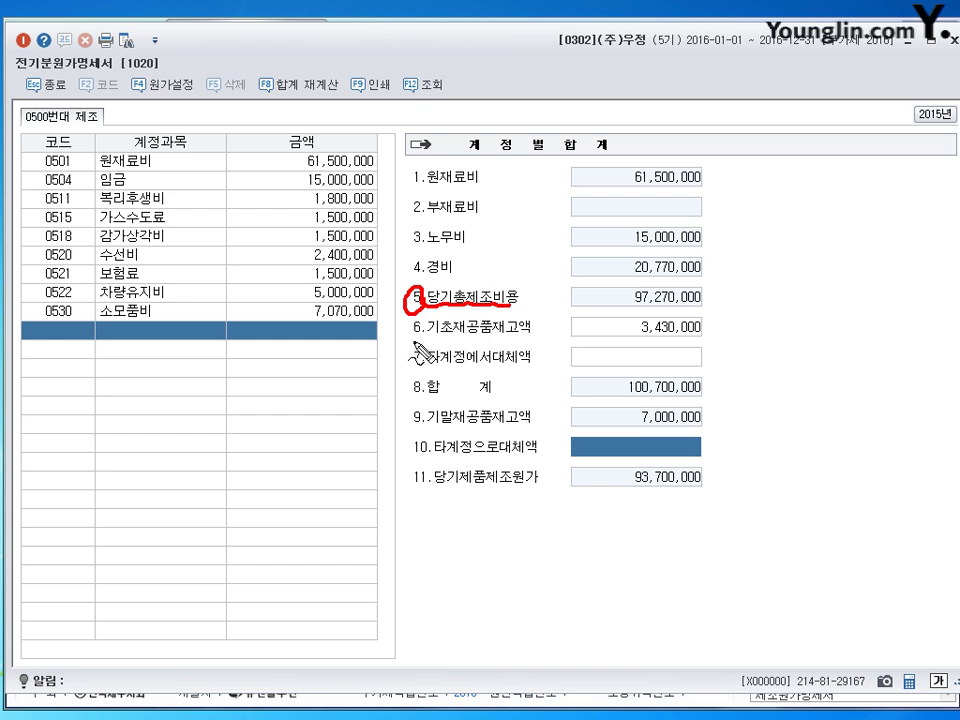
mouse_move(418, 345)
left_mouse_down()
mouse_move(404, 332)
mouse_move(416, 320)
mouse_move(441, 348)
mouse_move(522, 338)
left_mouse_up()
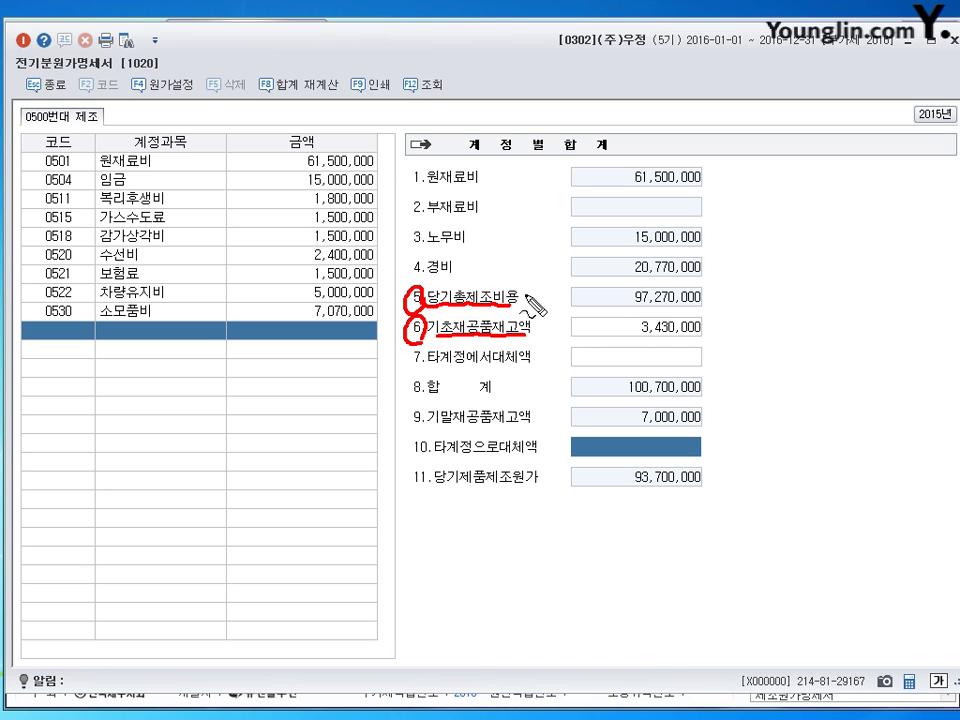
mouse_move(532, 297)
left_mouse_down()
mouse_move(533, 323)
mouse_move(556, 306)
left_mouse_up()
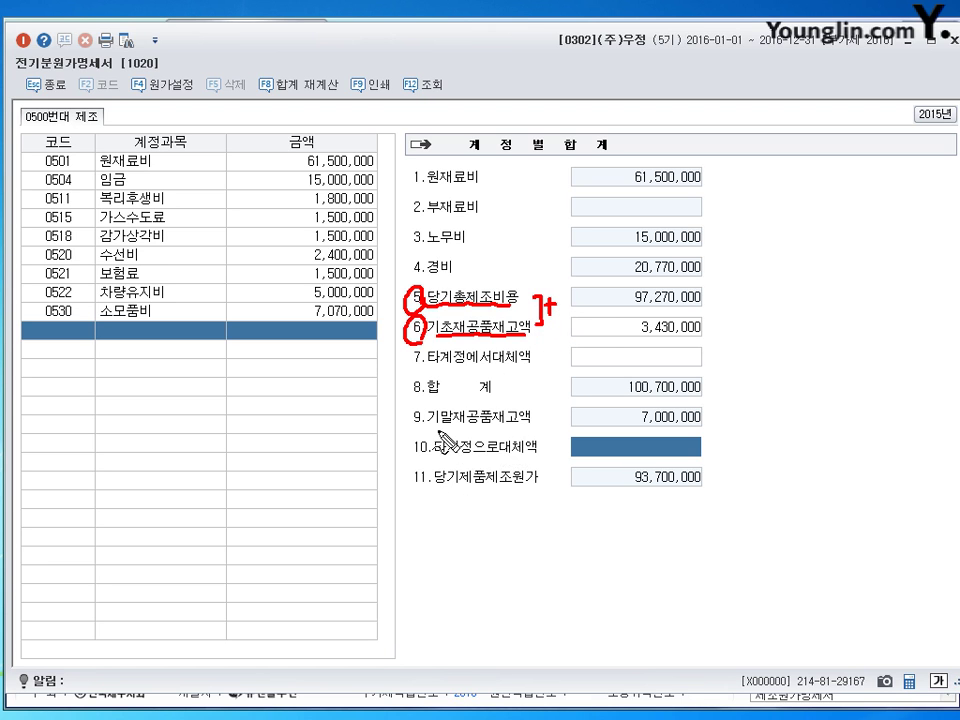
mouse_move(432, 423)
left_mouse_down()
mouse_move(528, 404)
mouse_move(442, 401)
mouse_move(422, 432)
mouse_move(420, 410)
left_mouse_up()
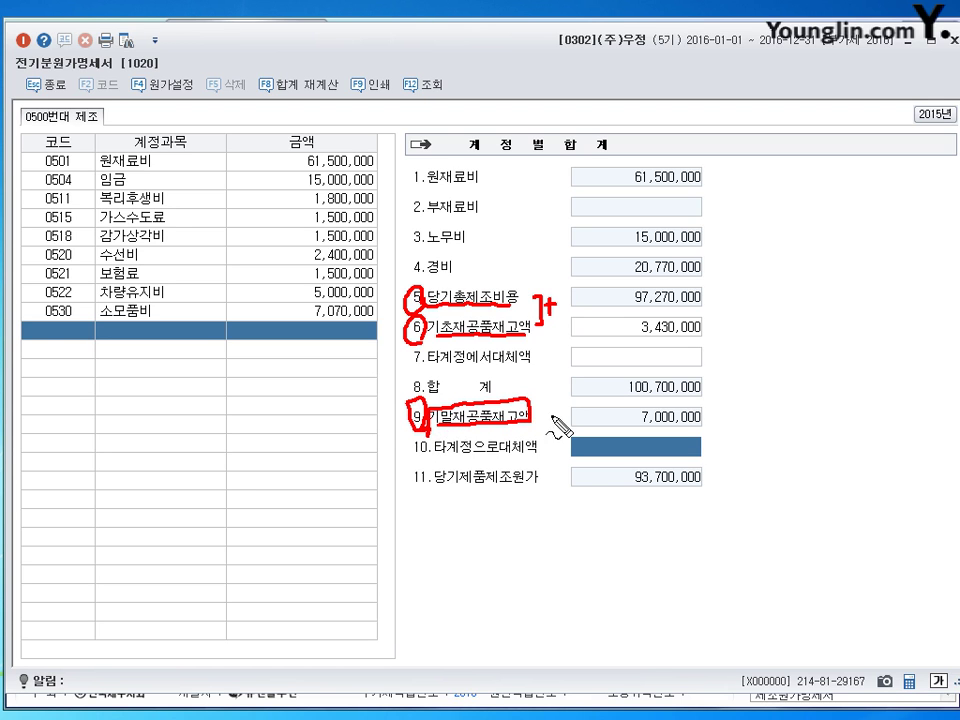
left_click_drag(538, 408, 552, 406)
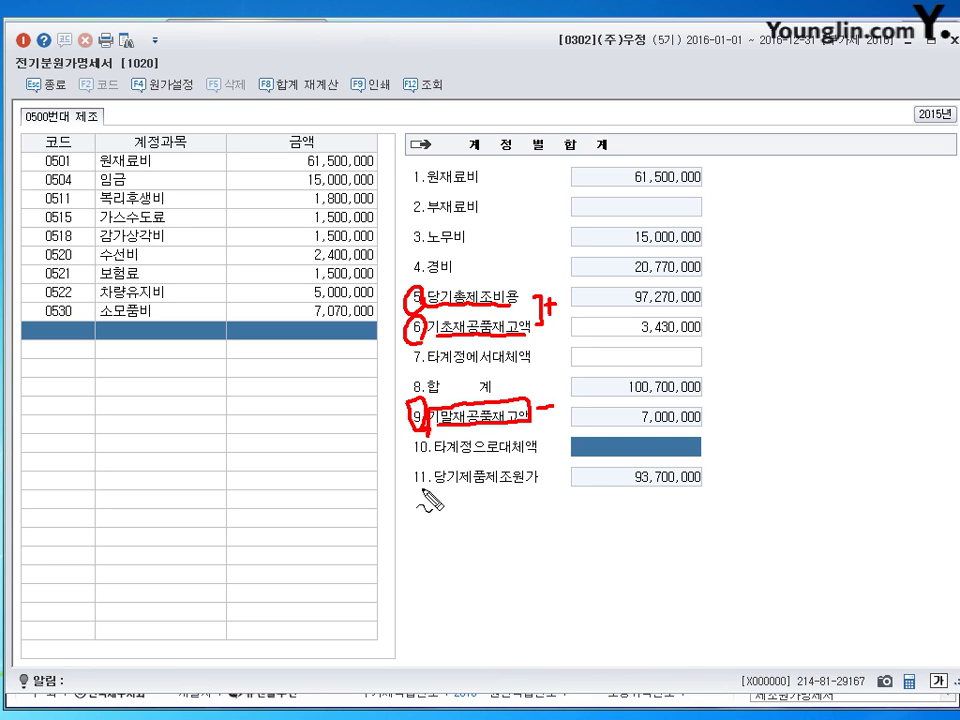
mouse_move(410, 490)
left_mouse_down()
mouse_move(505, 487)
mouse_move(540, 470)
mouse_move(410, 476)
mouse_move(437, 478)
left_mouse_up()
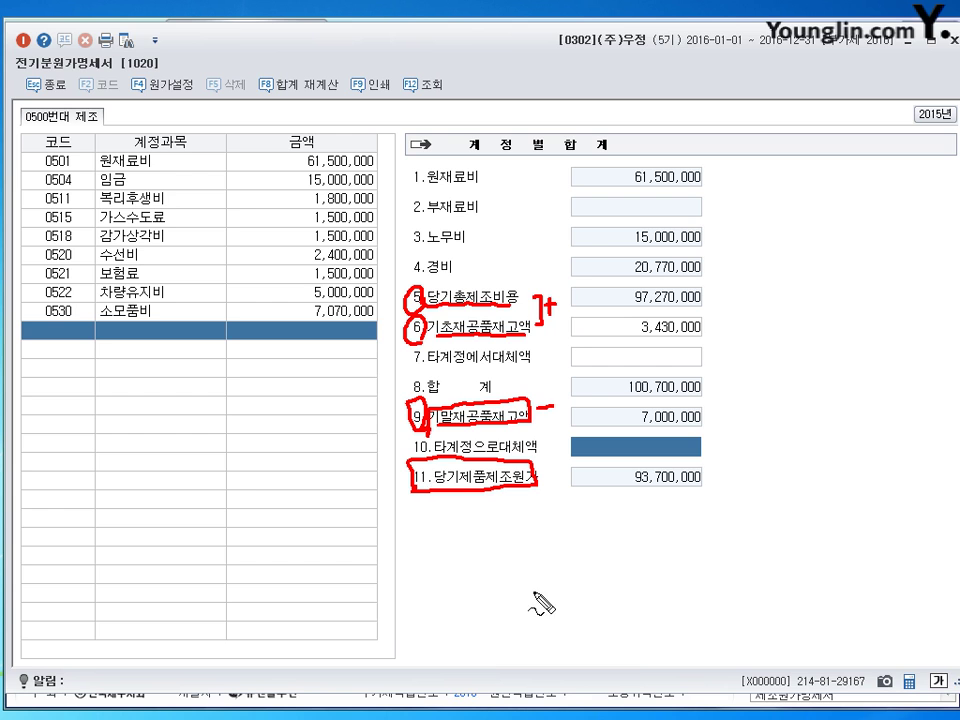
key("Escape")
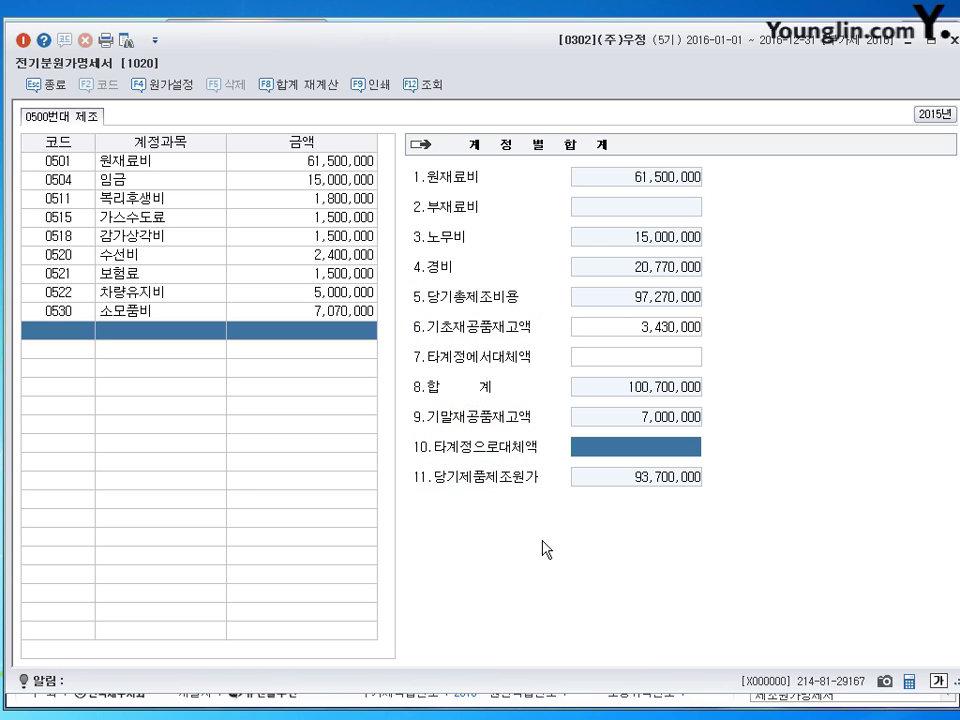
Open the 원재료 breakdown of account 0501 원재료비, check its 기말원재료재고액 and close the breakdown
left_click(253, 160)
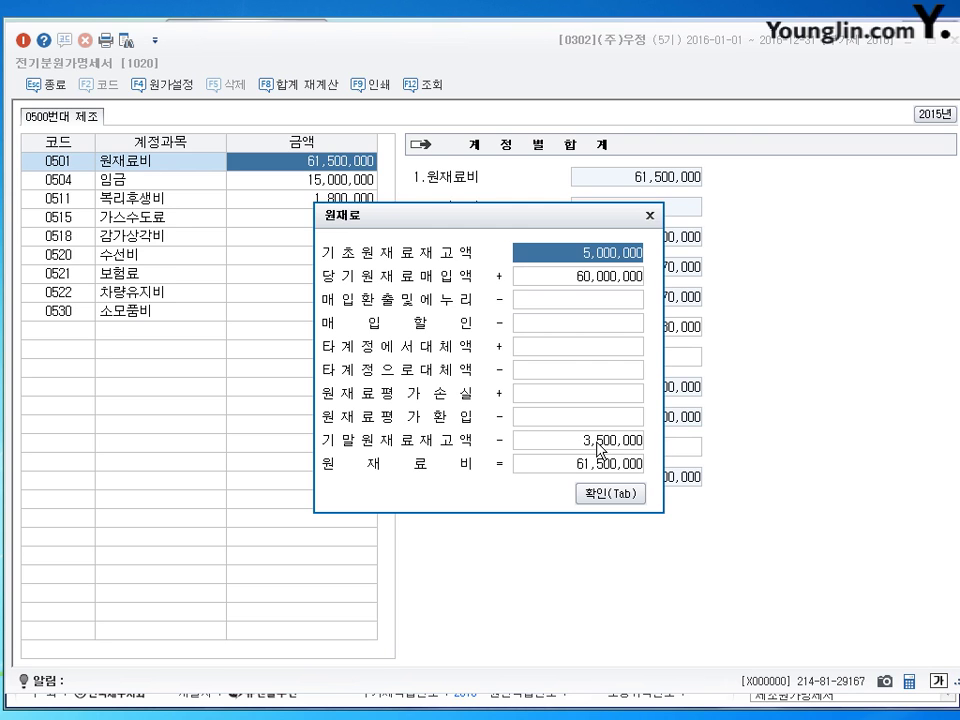
key("ctrl+2")
mouse_move(328, 456)
left_mouse_down()
mouse_move(643, 452)
mouse_move(665, 430)
left_mouse_up()
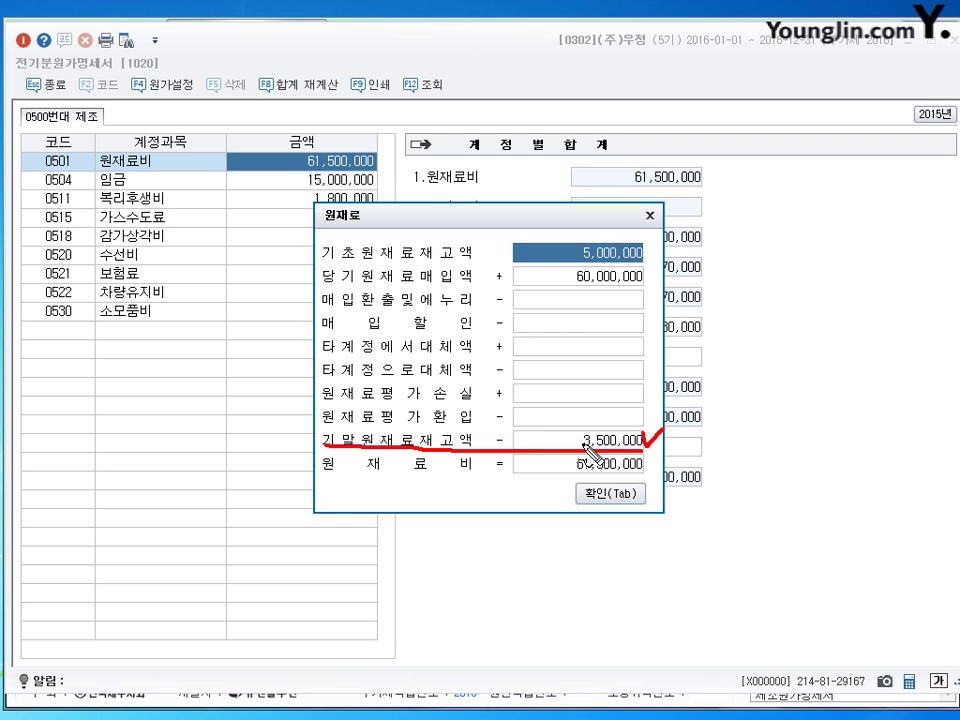
key("Escape")
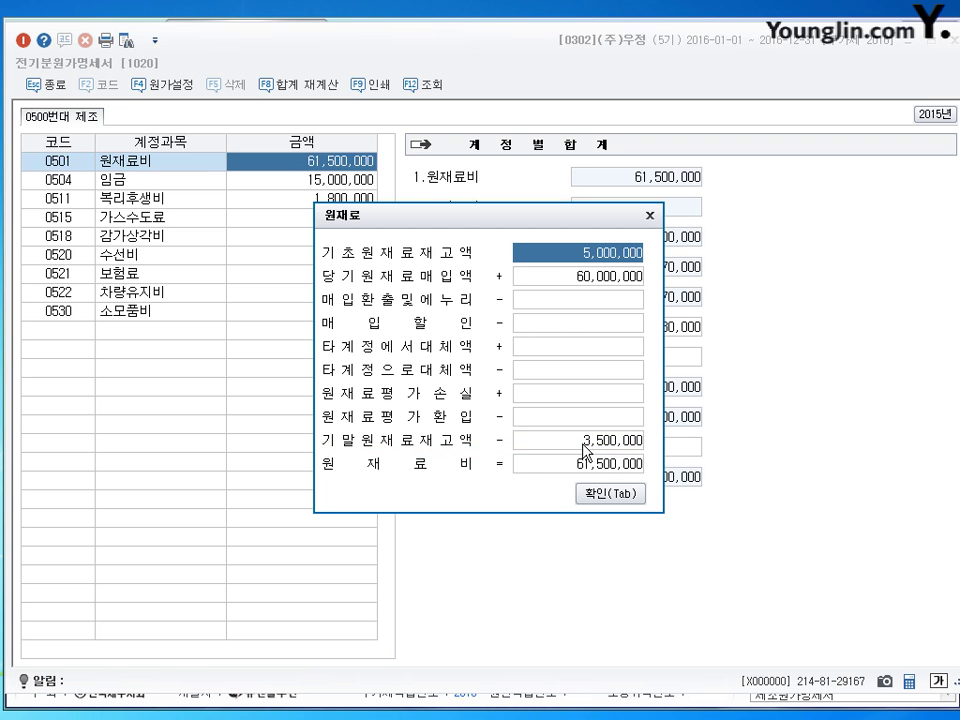
left_click(611, 493)
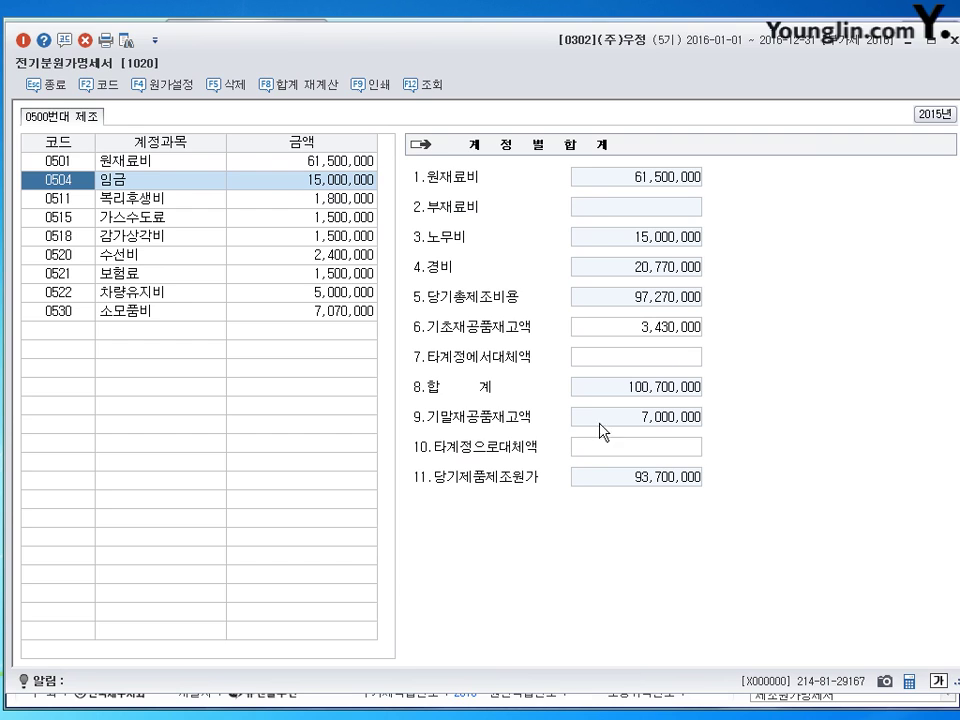
key("ctrl+2")
mouse_move(427, 426)
left_mouse_down()
mouse_move(706, 430)
mouse_move(720, 409)
mouse_move(422, 406)
mouse_move(430, 436)
left_mouse_up()
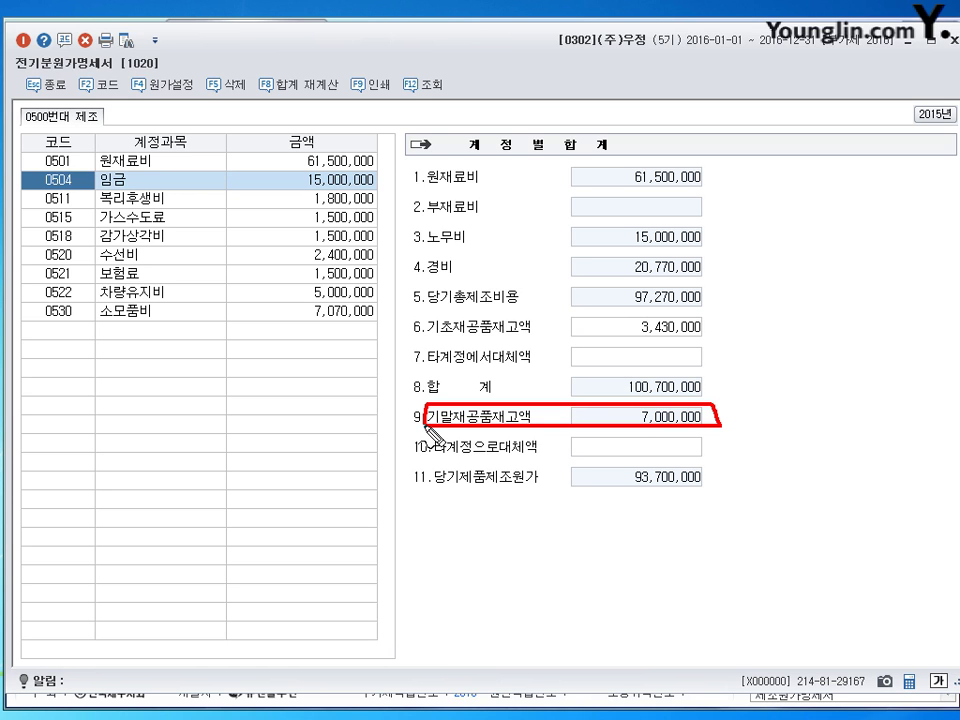
key("Escape")
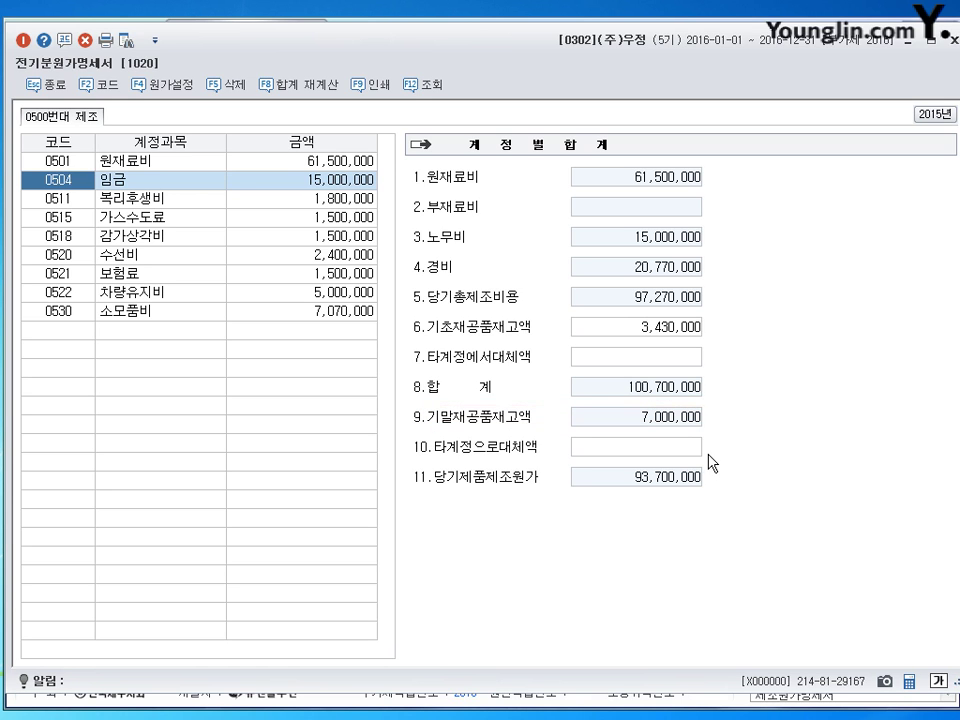